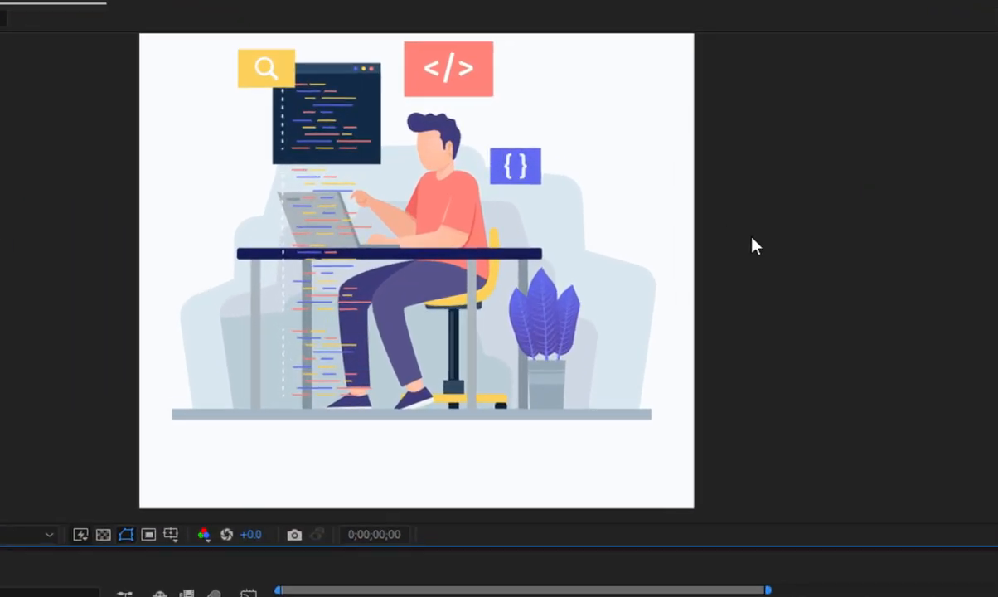
# Solo the Para2, Para1 and Para_Squre layers so only the purple bracket tile is displayed
pyautogui.click(511, 161)
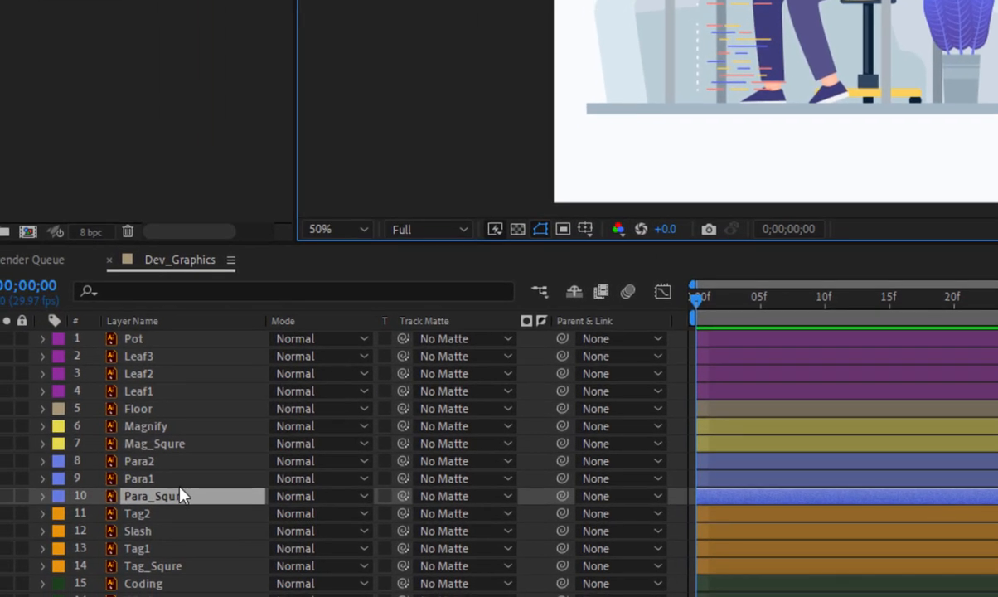
pyautogui.keyDown('shift'); pyautogui.click(160, 469); pyautogui.keyUp('shift')
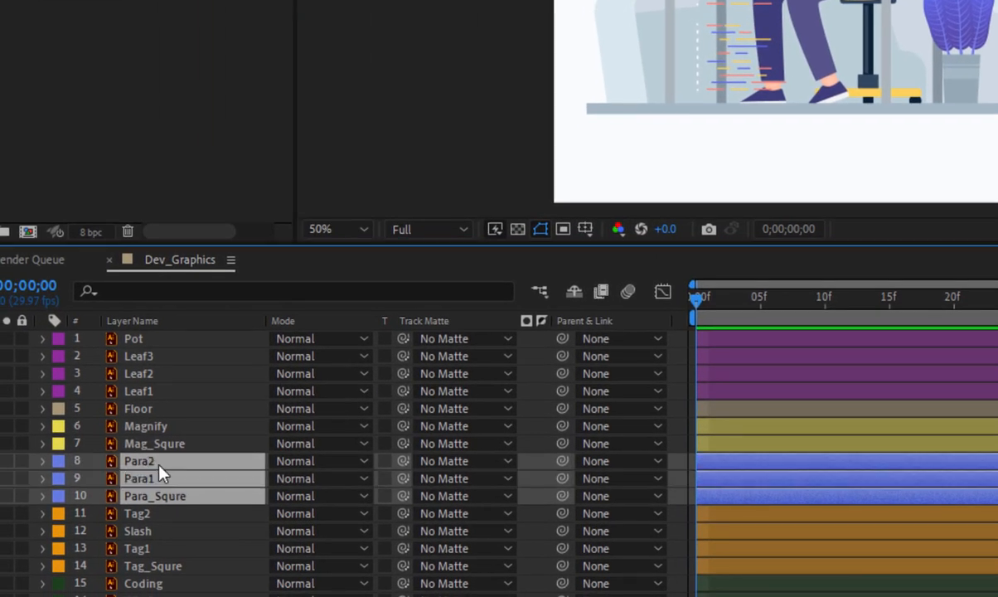
pyautogui.click(6, 464)
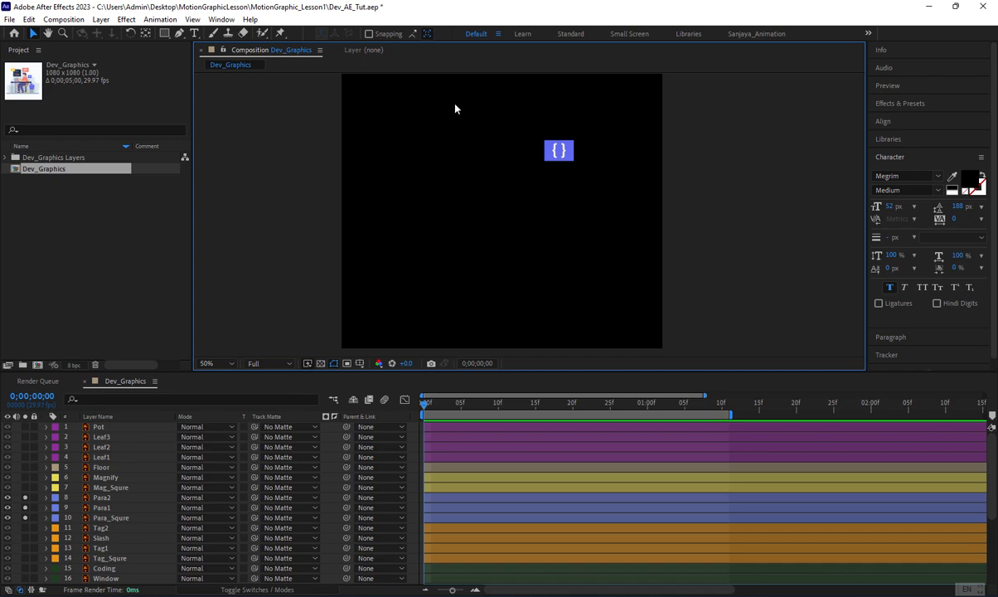
# Add starting Position keyframes to both bracket layers, Para1 and Para2, at 5 frames
pyautogui.press('.')
pyautogui.press('.')
pyautogui.moveTo(615, 122); pyautogui.dragTo(544, 356)
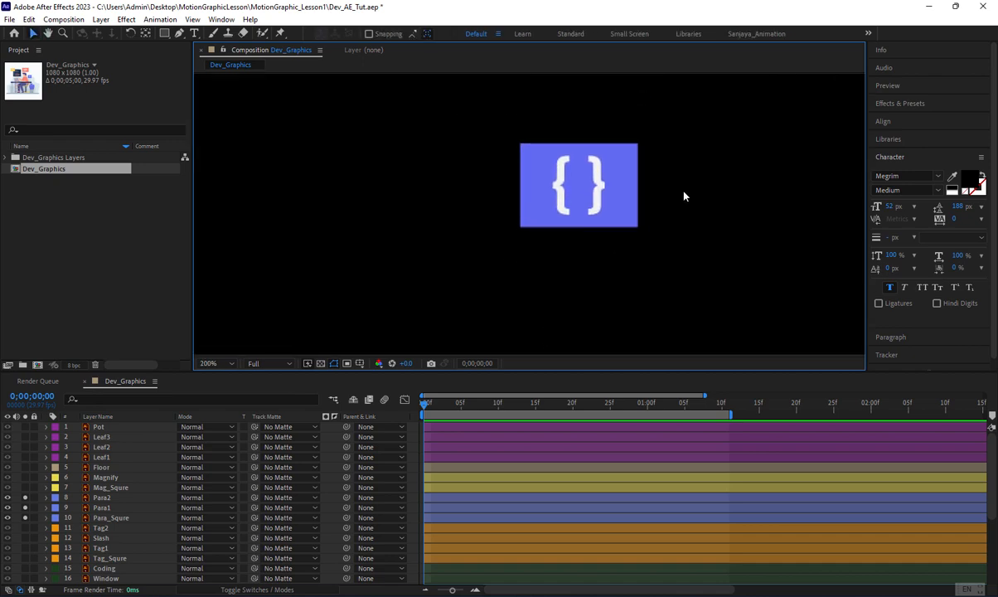
pyautogui.moveTo(686, 195); pyautogui.dragTo(624, 214)
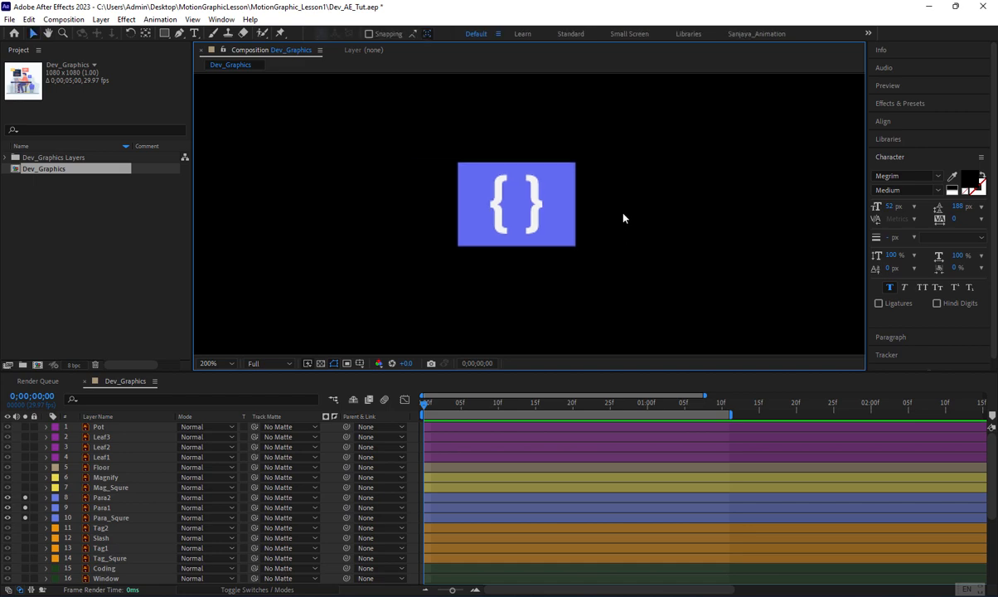
pyautogui.click(534, 194)
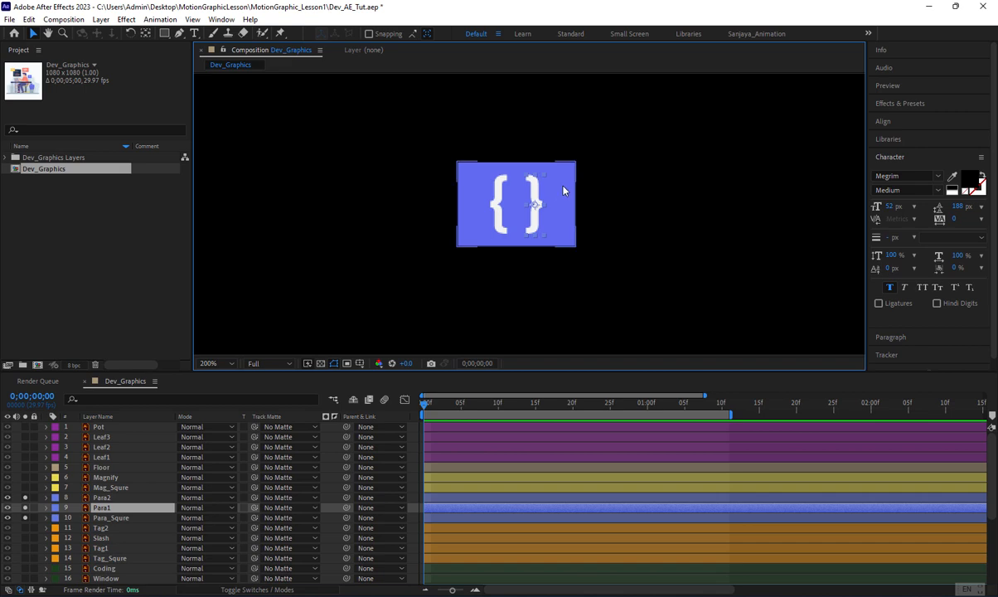
pyautogui.click(563, 190)
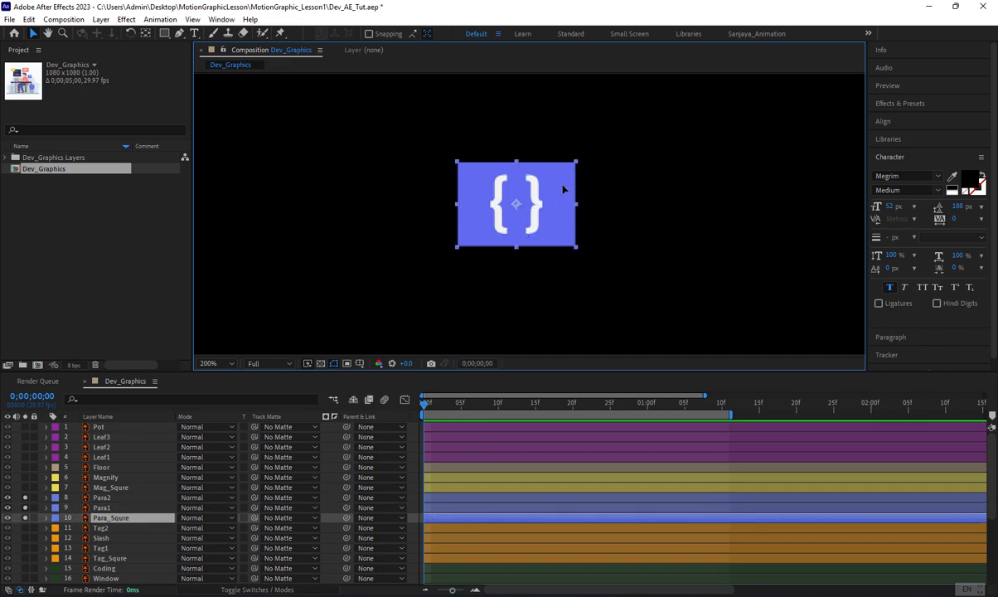
pyautogui.click(508, 158)
pyautogui.click(501, 189)
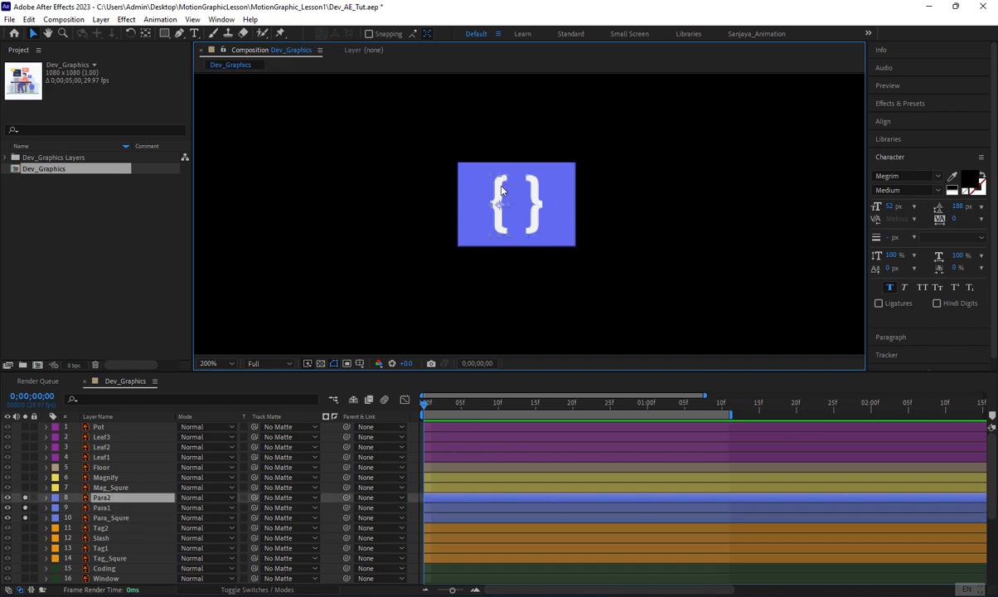
pyautogui.keyDown('shift'); pyautogui.click(534, 218); pyautogui.keyUp('shift')
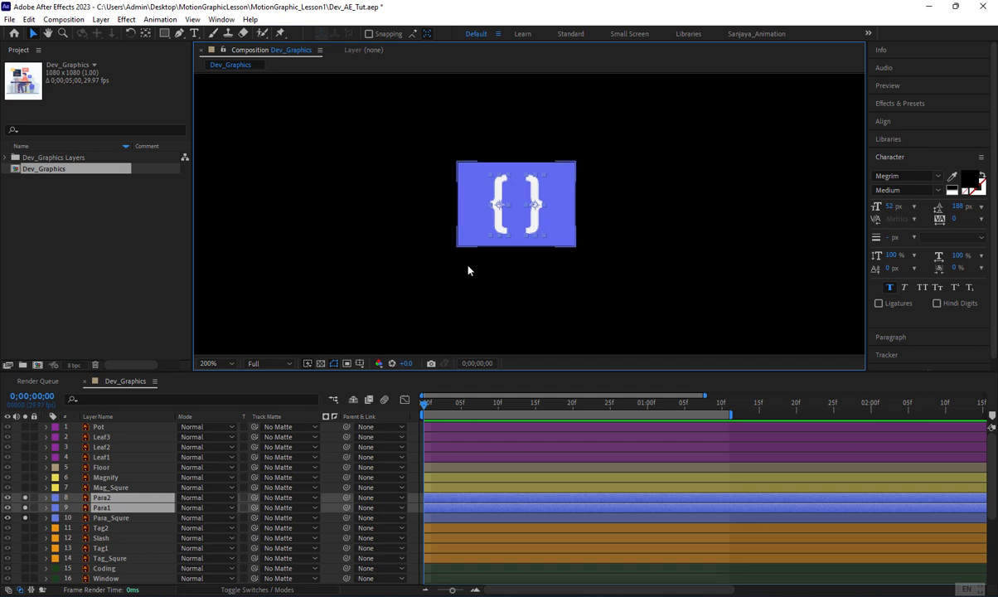
pyautogui.press('p')
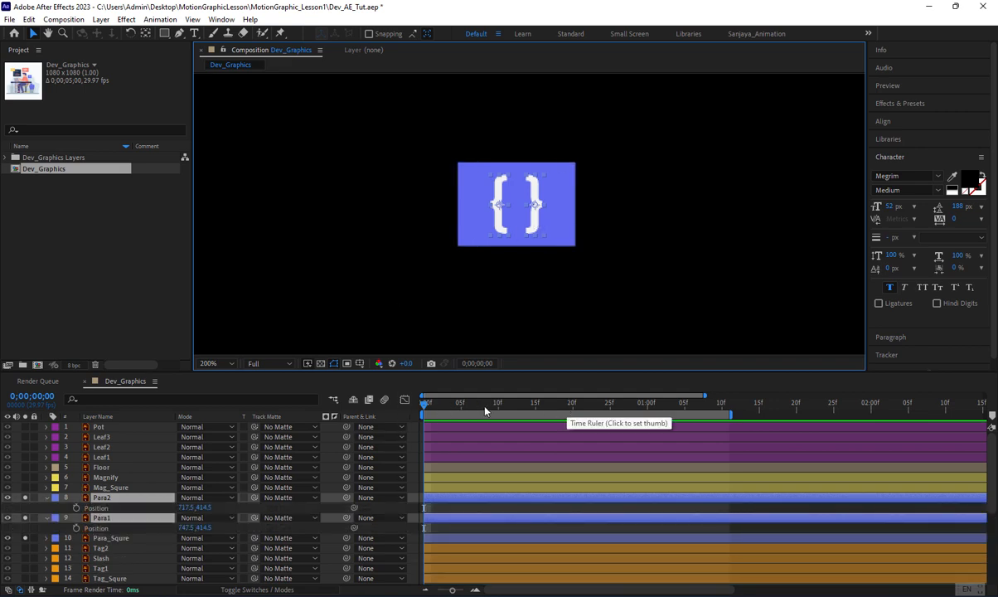
pyautogui.click(460, 406)
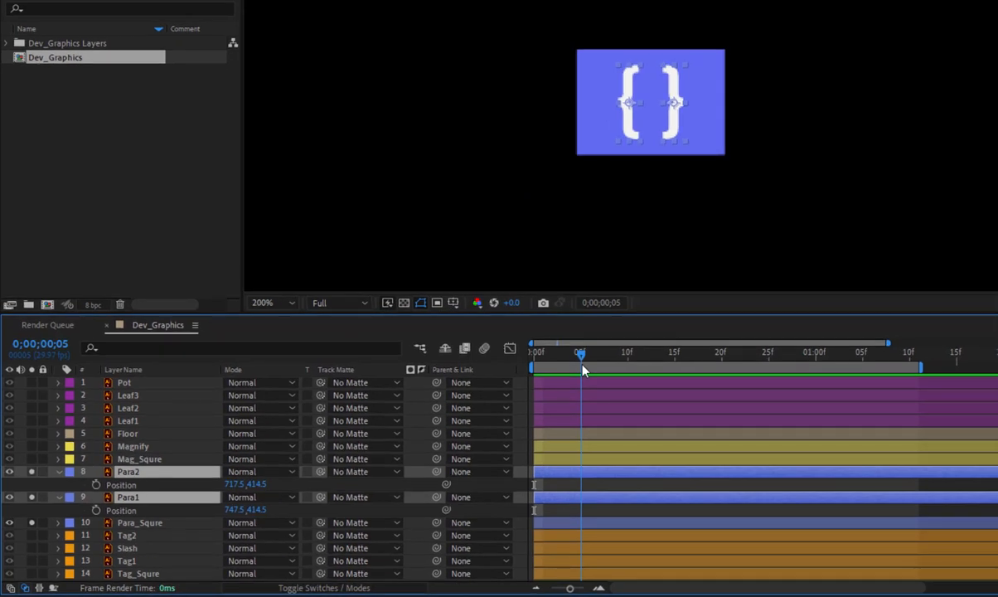
pyautogui.click(97, 484)
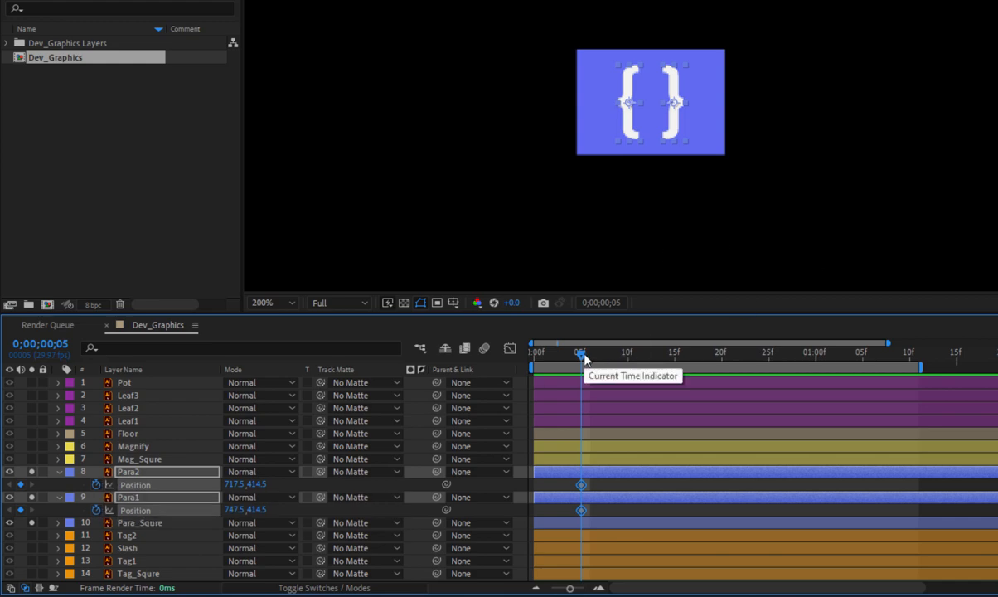
# At 15 frames, move the right bracket (Para1) 15 px outward to Position 762.5, 414.5
pyautogui.moveTo(584, 356); pyautogui.dragTo(677, 382)
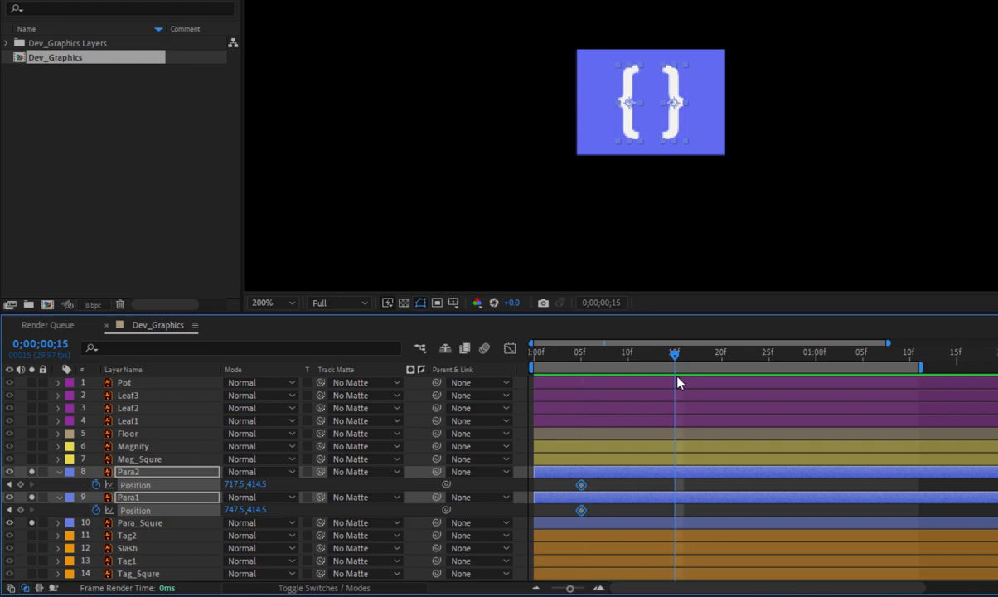
pyautogui.click(693, 33)
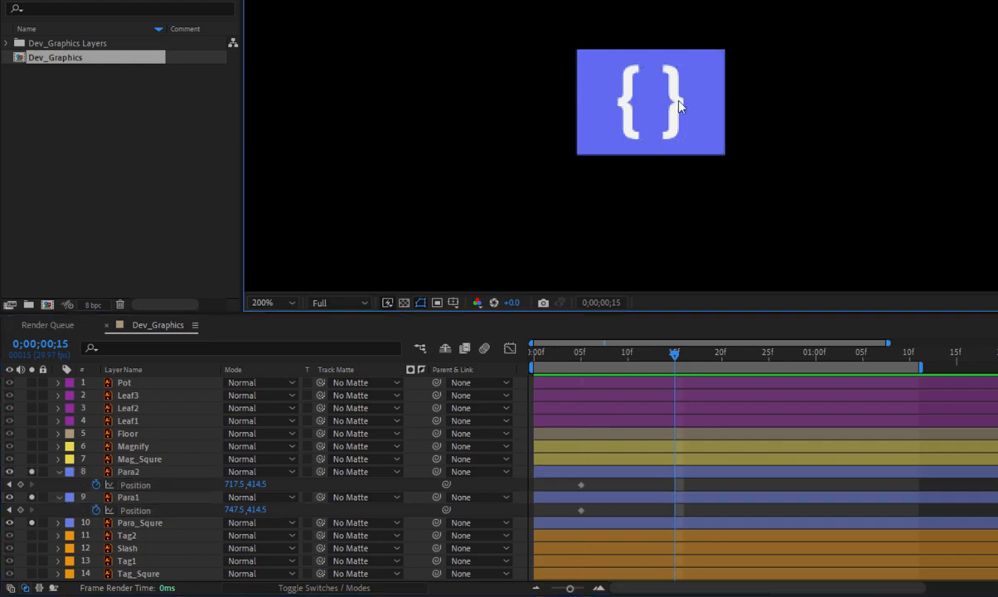
pyautogui.click(677, 103)
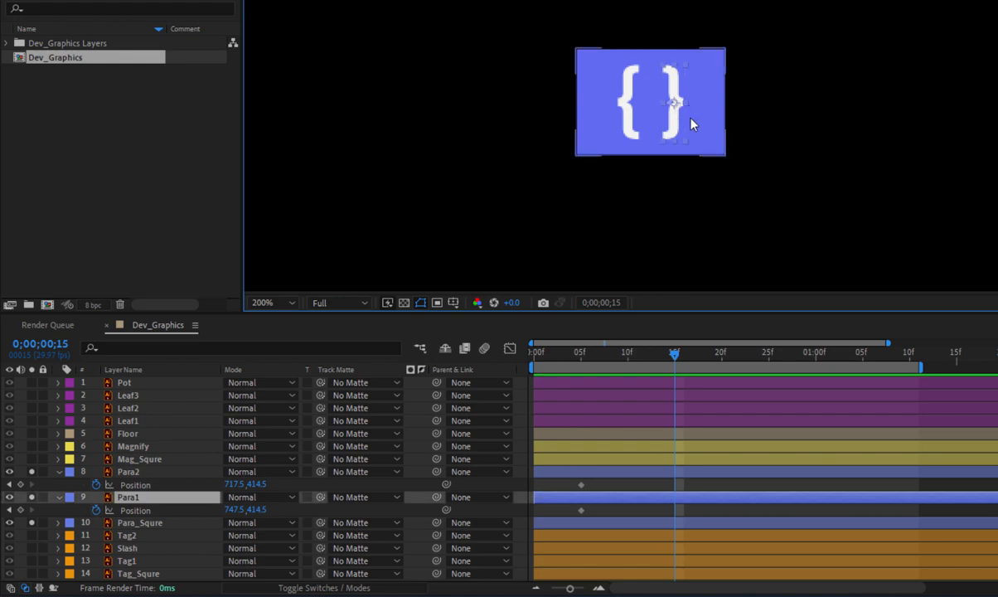
pyautogui.press('Right')
pyautogui.press('Right')
pyautogui.press('Right')
pyautogui.press('Right')
pyautogui.press('Right')
pyautogui.press('Right')
pyautogui.press('Right')
pyautogui.press('Right')
pyautogui.press('Right')
pyautogui.press('Right')
pyautogui.press('Right')
pyautogui.press('Right')
pyautogui.press('Right')
pyautogui.press('Right')
pyautogui.press('Right')
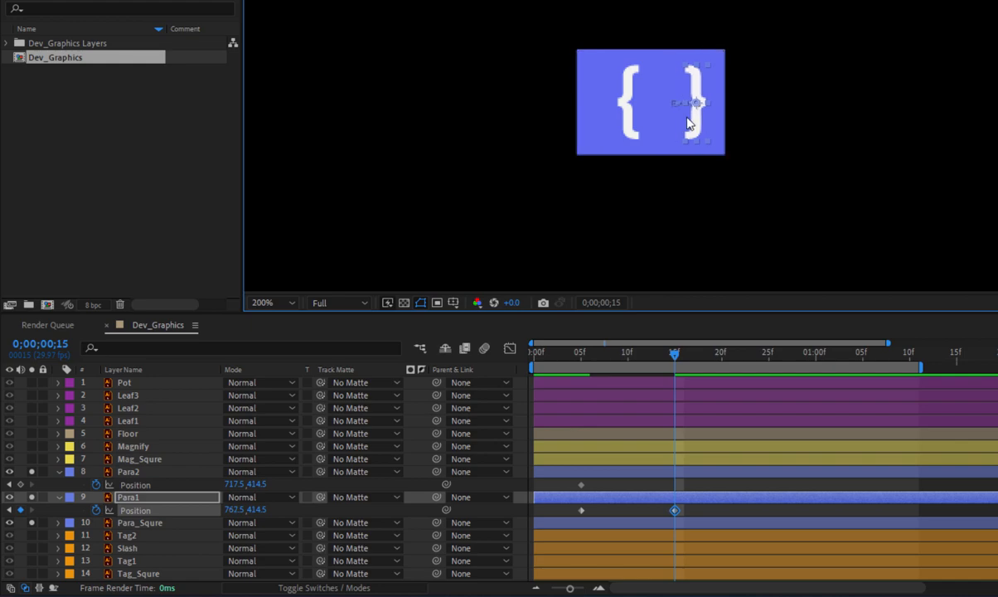
# At 15 frames, move the left bracket (Para2) outward to Position 702.5, 414.5
pyautogui.click(626, 84)
pyautogui.moveTo(626, 85); pyautogui.dragTo(627, 83)
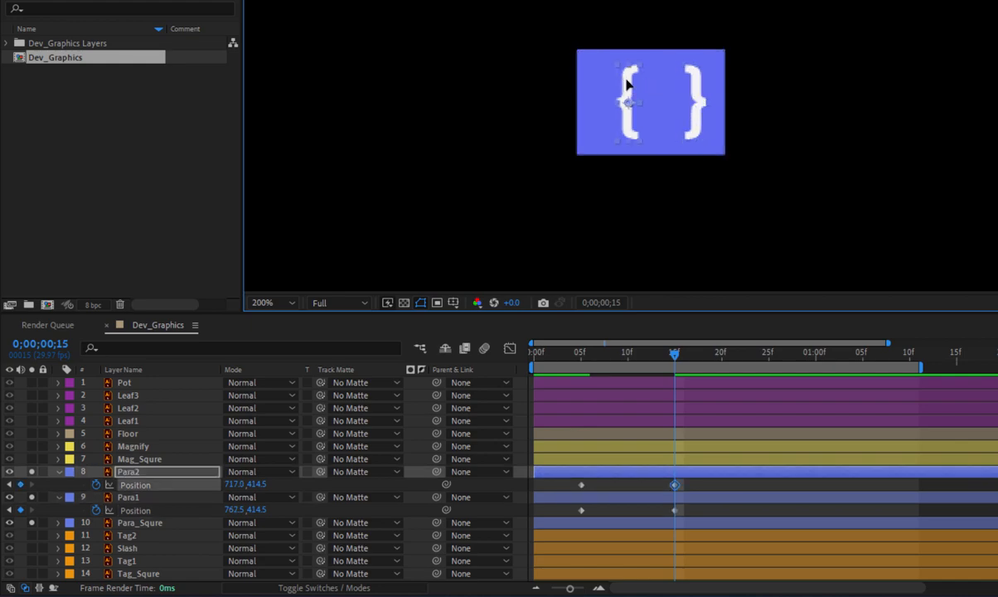
pyautogui.press('Left')
pyautogui.press('Left')
pyautogui.press('Left')
pyautogui.press('Left')
pyautogui.press('Left')
pyautogui.press('Left')
pyautogui.press('Left')
pyautogui.press('Left')
pyautogui.press('Left')
pyautogui.press('Left')
pyautogui.press('Left')
pyautogui.press('Left')
pyautogui.press('Left')
pyautogui.press('Left')
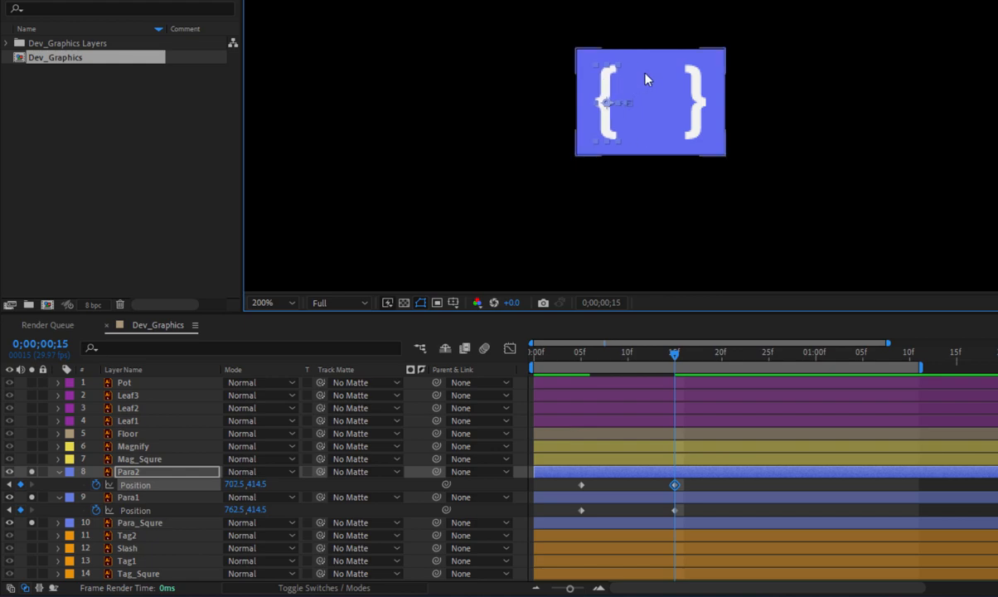
pyautogui.click(688, 11)
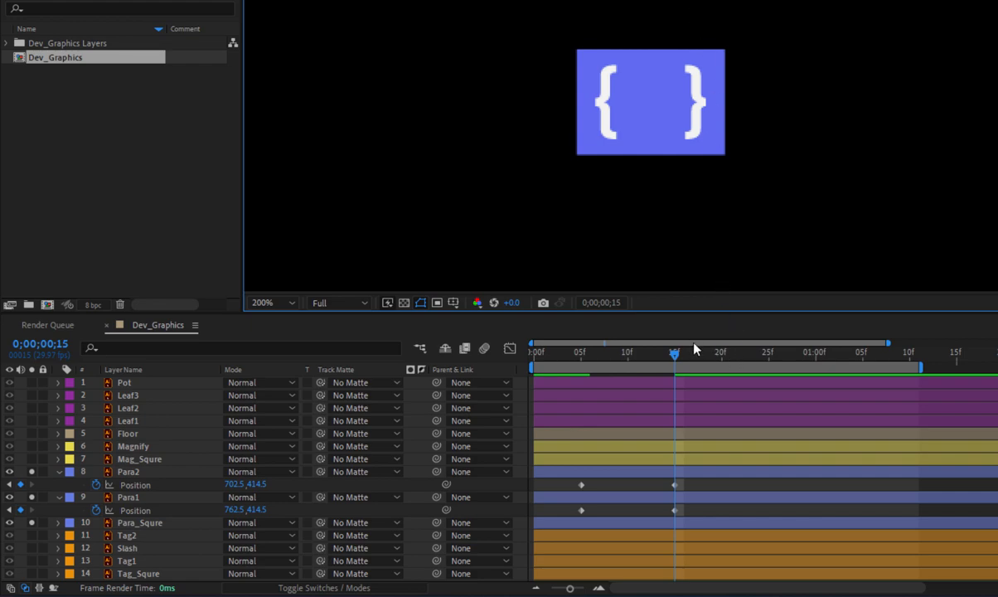
# Add Position keyframes to Para1 and Para2 at 0;00;01;00 to hold the brackets in their spread positions
pyautogui.click(770, 354)
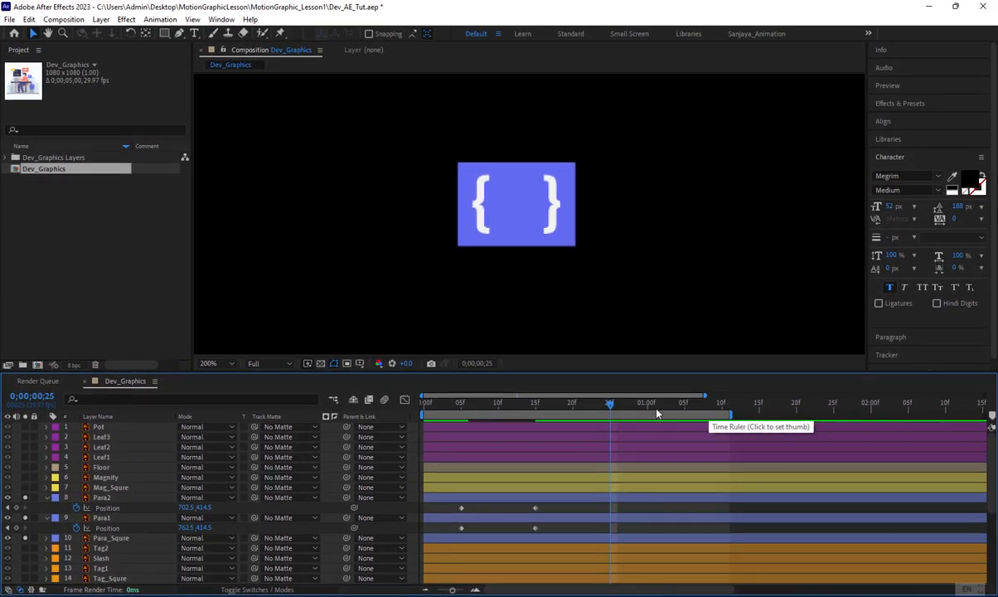
pyautogui.click(647, 406)
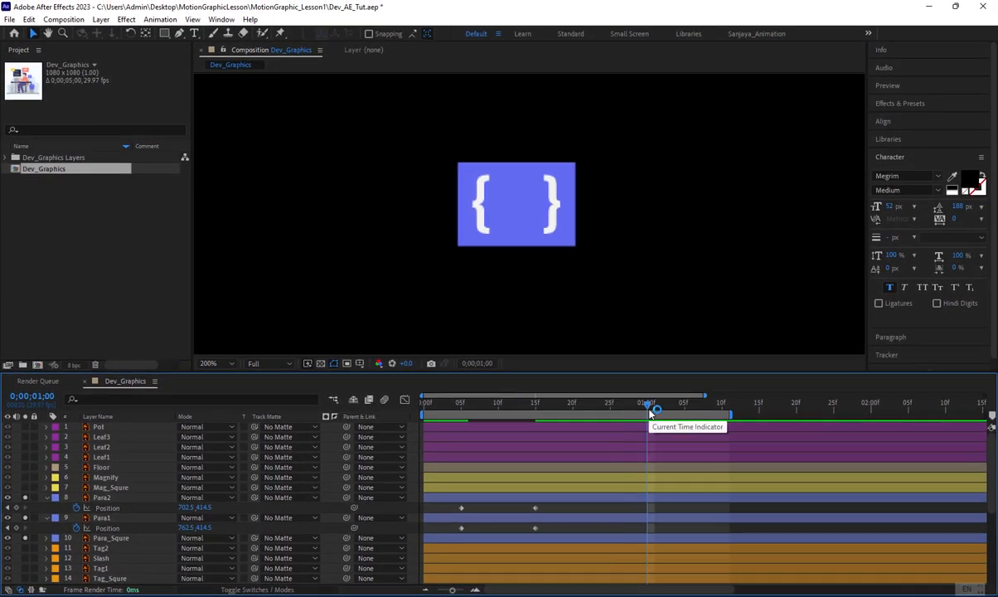
pyautogui.click(647, 498)
pyautogui.keyDown('ctrl'); pyautogui.click(649, 516); pyautogui.keyUp('ctrl')
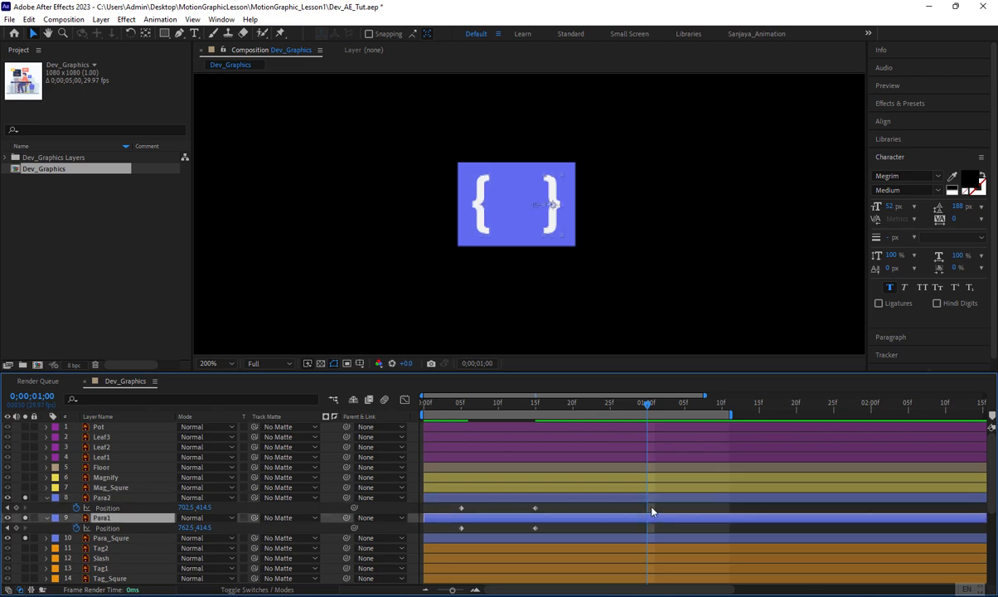
pyautogui.click(16, 507)
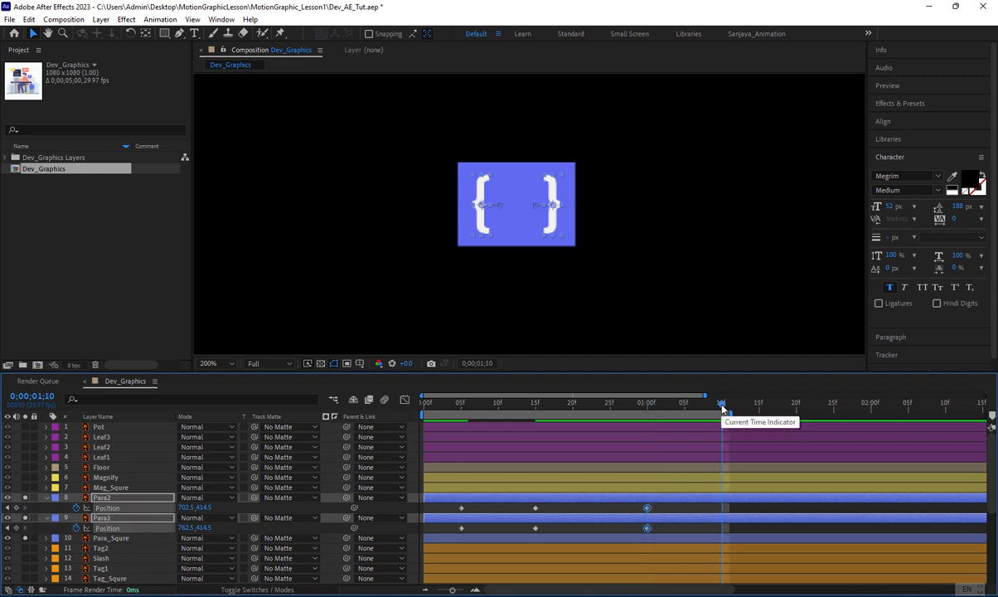
# Copy Para2's first Position keyframe to 0;00;01;10 to return the left bracket to its starting place
pyautogui.click(723, 409)
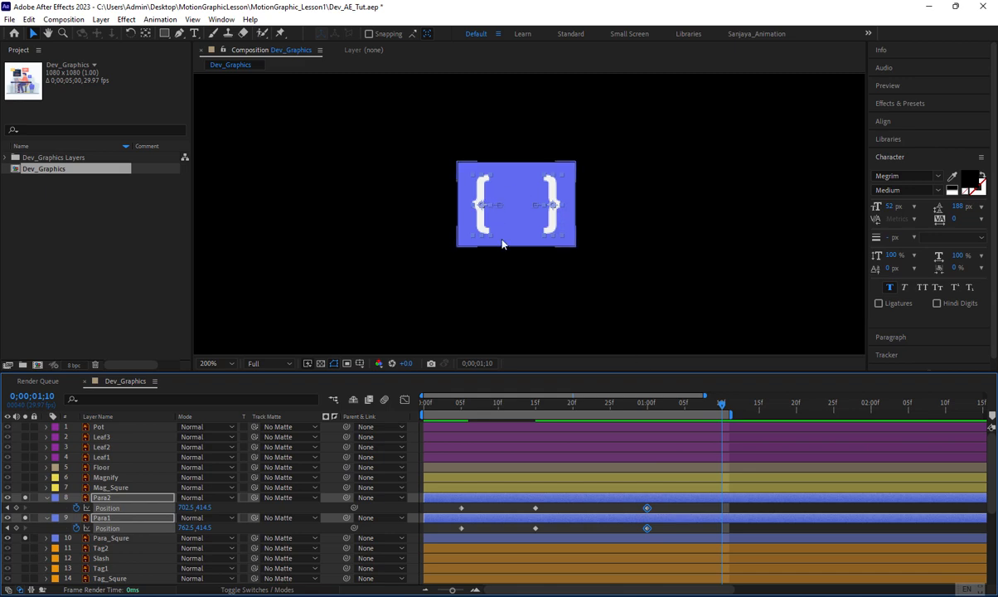
pyautogui.click(696, 506)
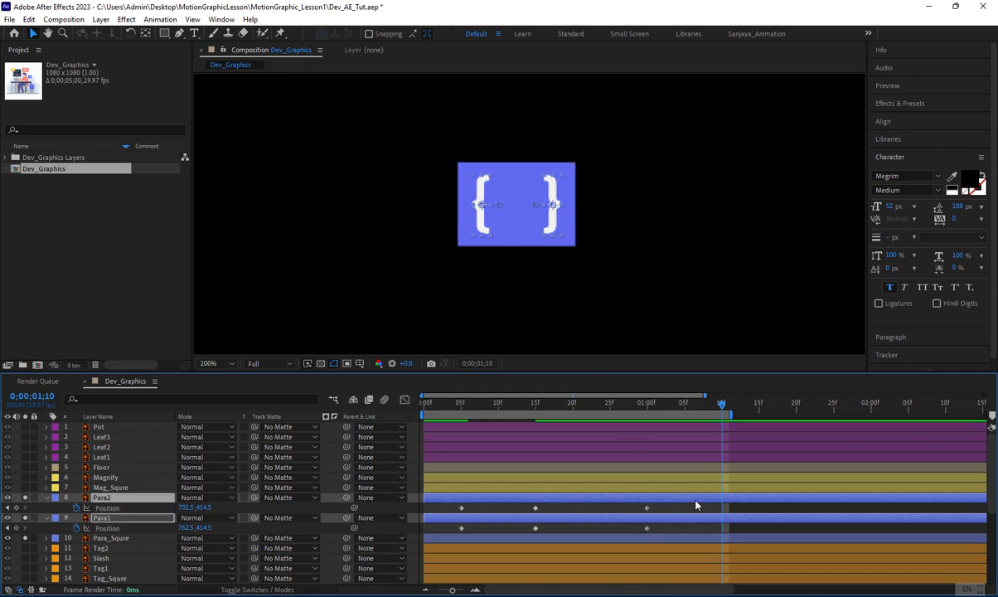
pyautogui.click(703, 488)
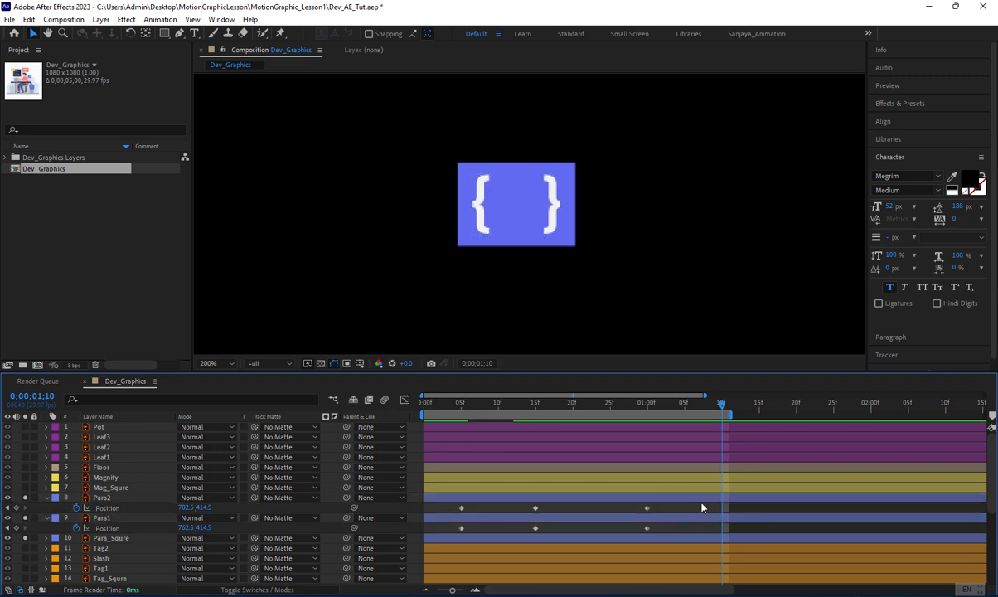
pyautogui.click(705, 497)
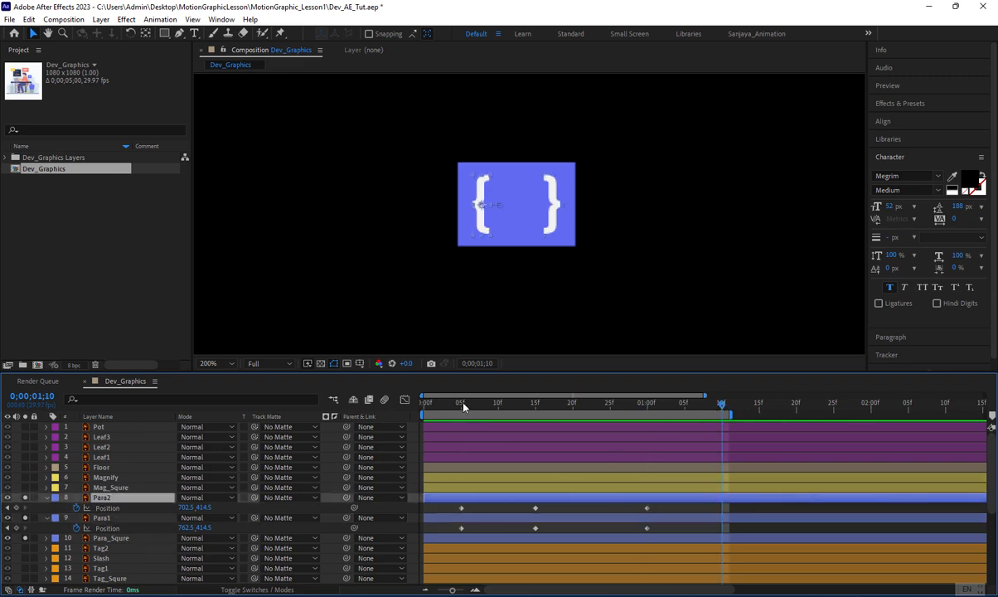
pyautogui.click(461, 508)
pyautogui.keyDown('shift'); pyautogui.click(461, 528); pyautogui.keyUp('shift')
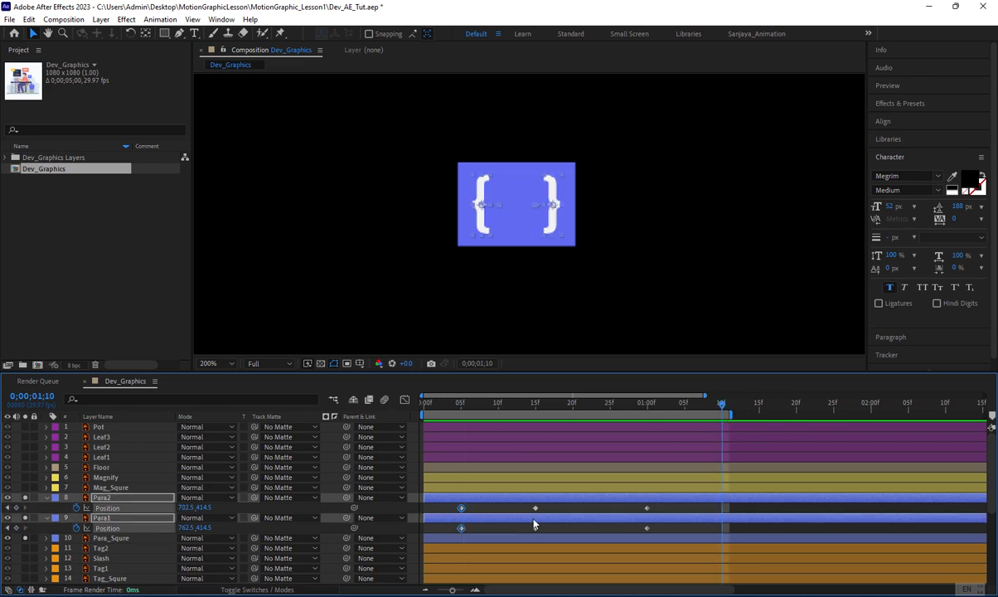
pyautogui.click(461, 508)
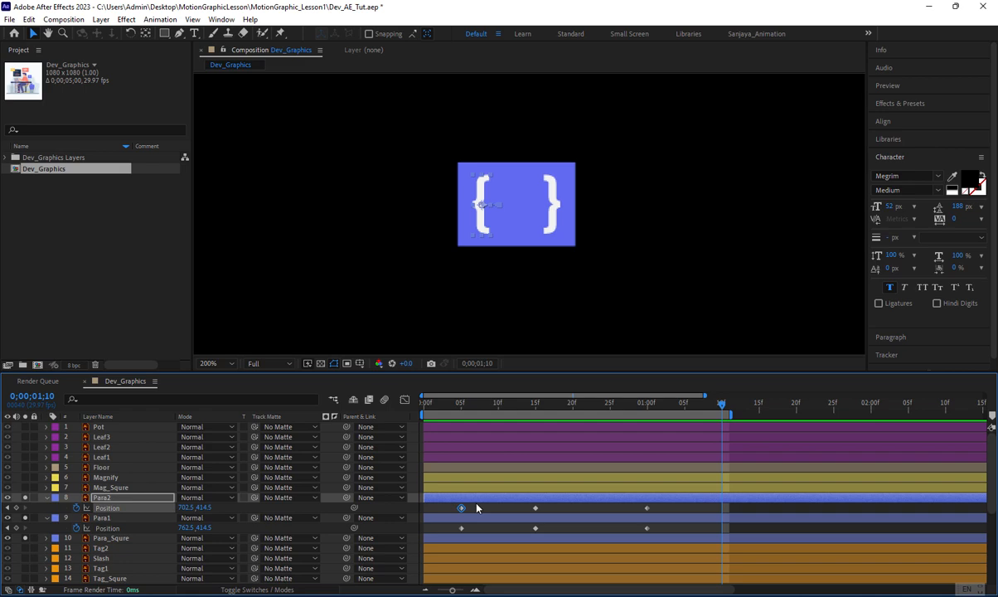
pyautogui.hotkey('ctrl', 'v')
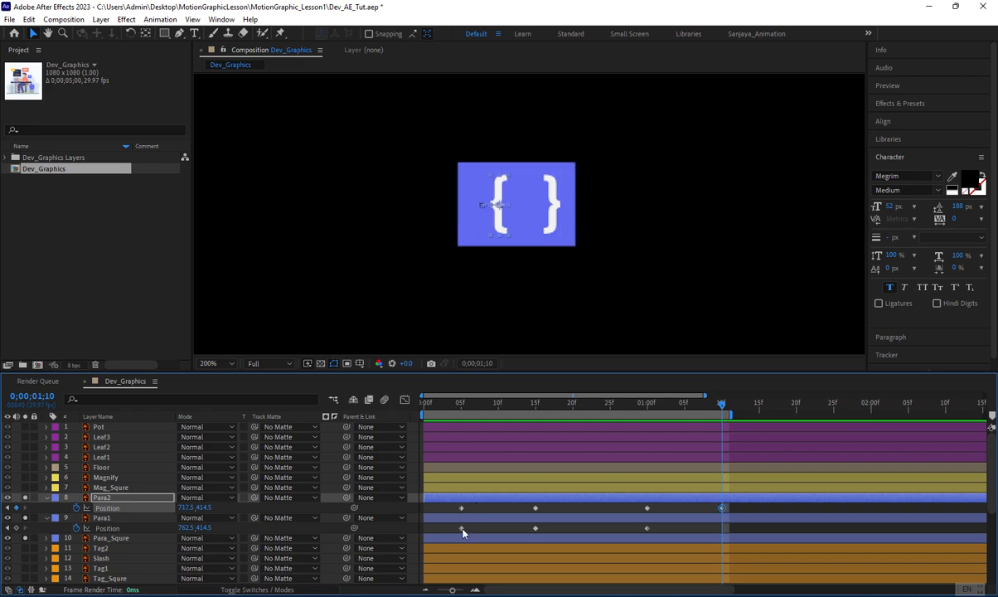
# Copy Para1's first Position keyframe to 0;00;01;10 and preview the bracket animation from near the start
pyautogui.click(460, 528)
pyautogui.moveTo(454, 536); pyautogui.dragTo(454, 537)
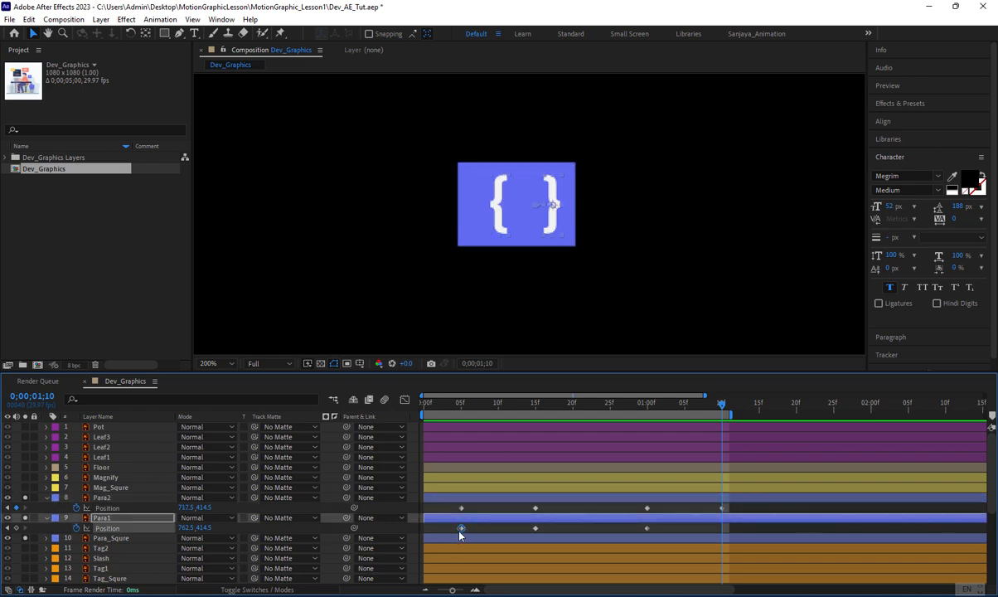
pyautogui.hotkey('ctrl', 'c')
pyautogui.hotkey('ctrl', 'v')
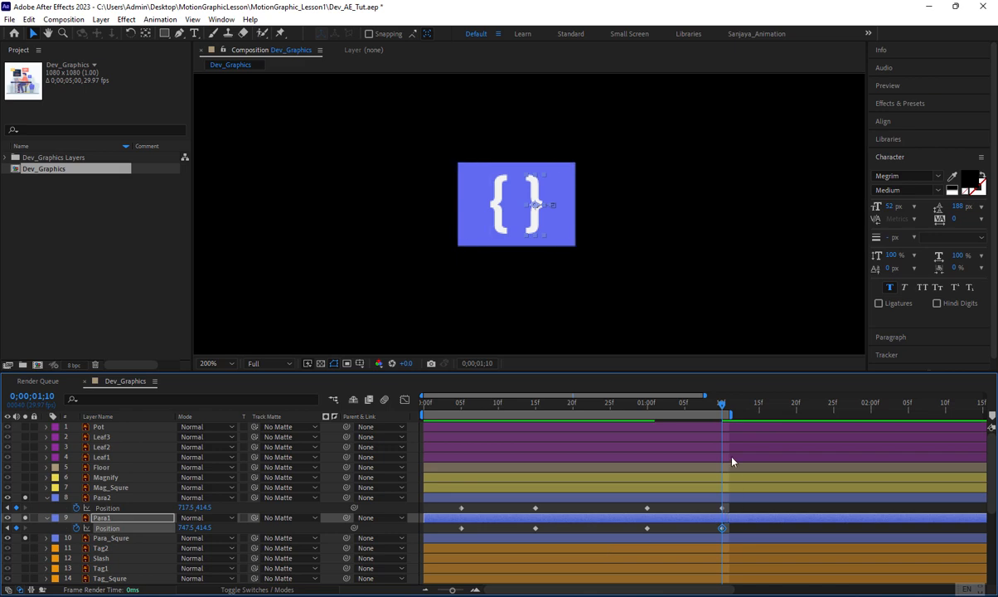
pyautogui.moveTo(699, 409); pyautogui.dragTo(437, 432)
pyautogui.press('space')
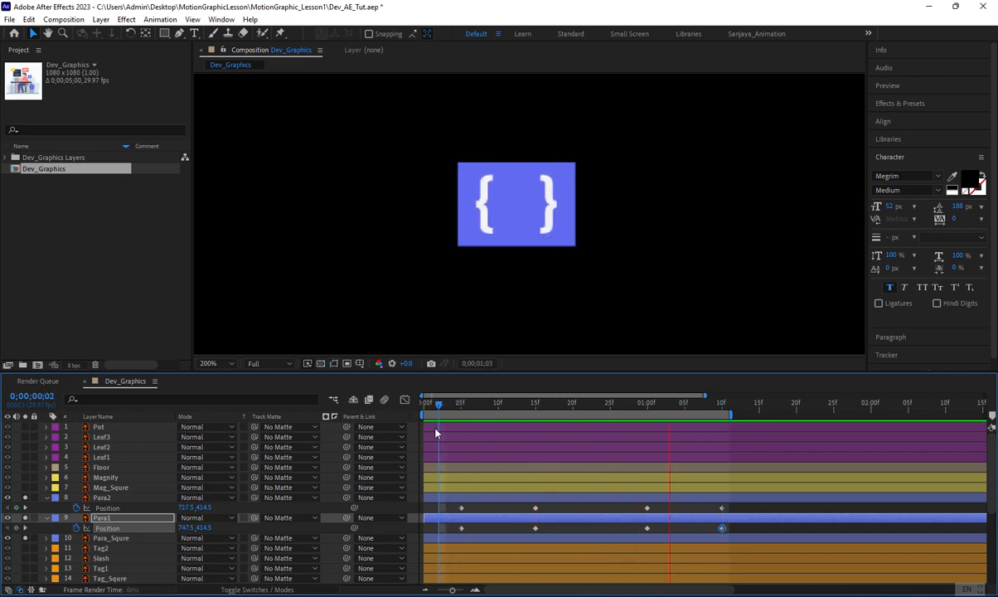
# Apply Easy Ease to all Position keyframes of Para1 and Para2 and preview the bracket animation from 0;00;00;05
pyautogui.moveTo(729, 507); pyautogui.dragTo(448, 535)
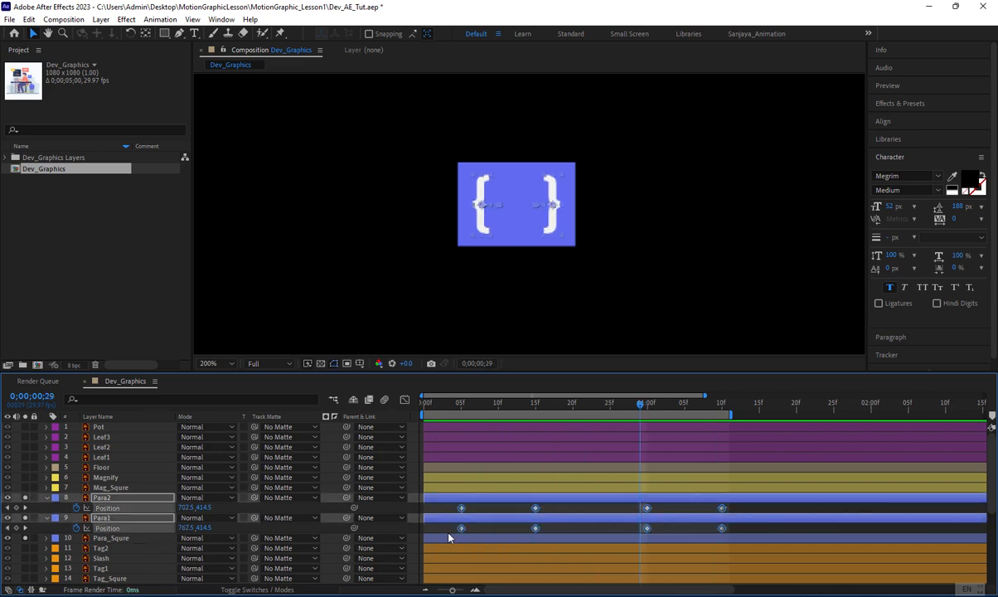
pyautogui.rightClick(536, 511)
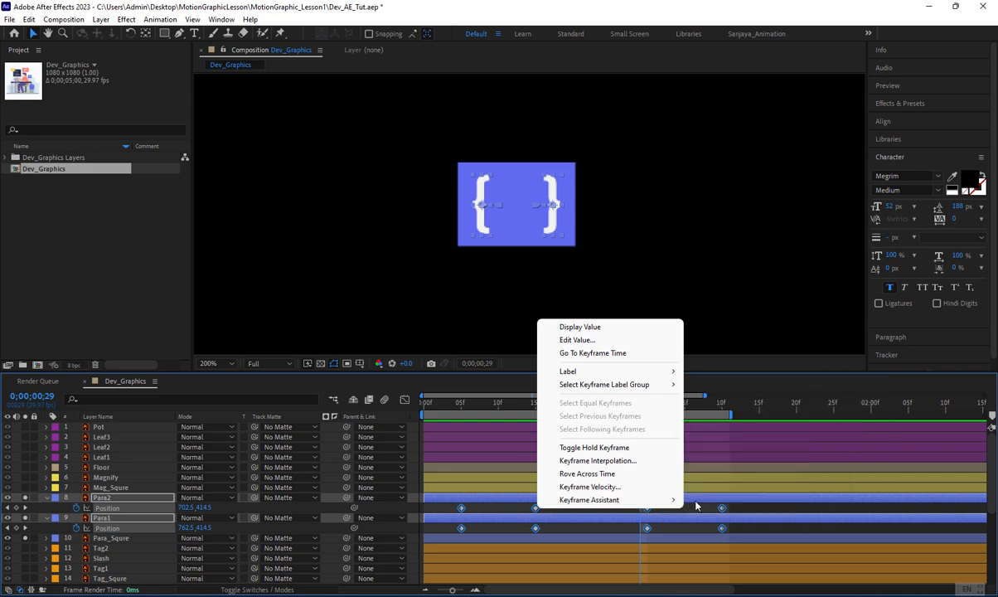
pyautogui.moveTo(644, 503)
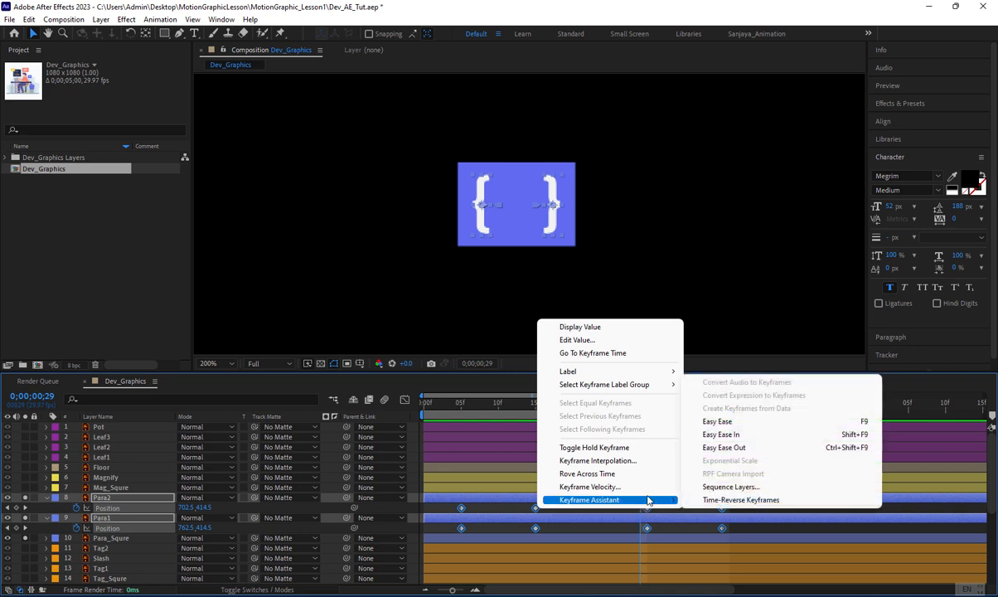
pyautogui.click(741, 426)
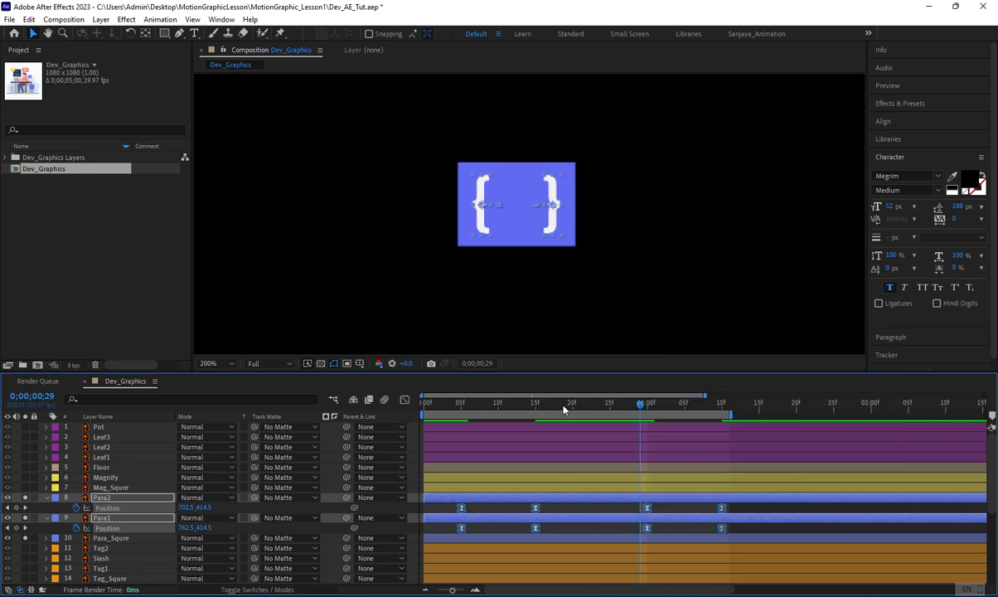
pyautogui.moveTo(564, 404); pyautogui.dragTo(460, 433)
pyautogui.press('space')
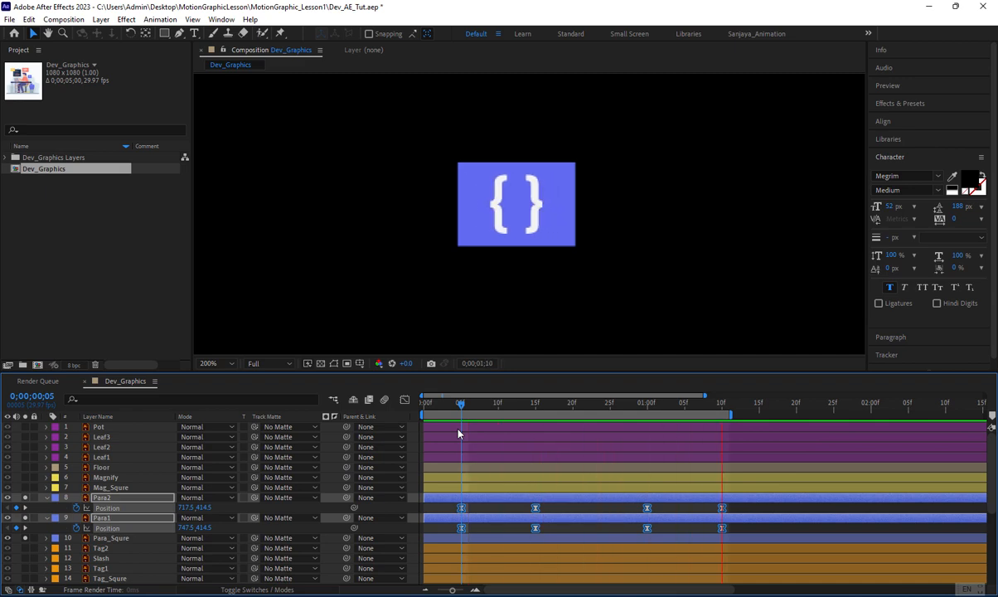
# Sharpen the brackets' Position speed curves by extending the keyframes' outgoing and incoming influence to about 66%, and preview the motion
pyautogui.moveTo(465, 406)
pyautogui.mouseDown()
pyautogui.moveTo(474, 408)
pyautogui.moveTo(461, 408)
pyautogui.mouseUp()
pyautogui.moveTo(450, 510); pyautogui.dragTo(726, 534)
pyautogui.click(408, 402)
pyautogui.moveTo(739, 497); pyautogui.dragTo(439, 537)
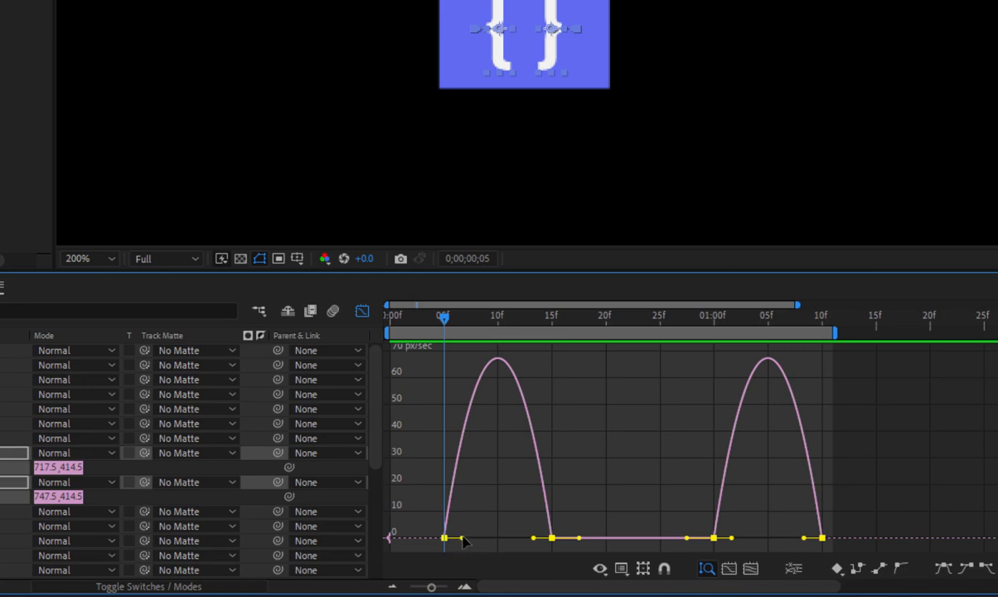
pyautogui.moveTo(462, 537); pyautogui.dragTo(481, 540)
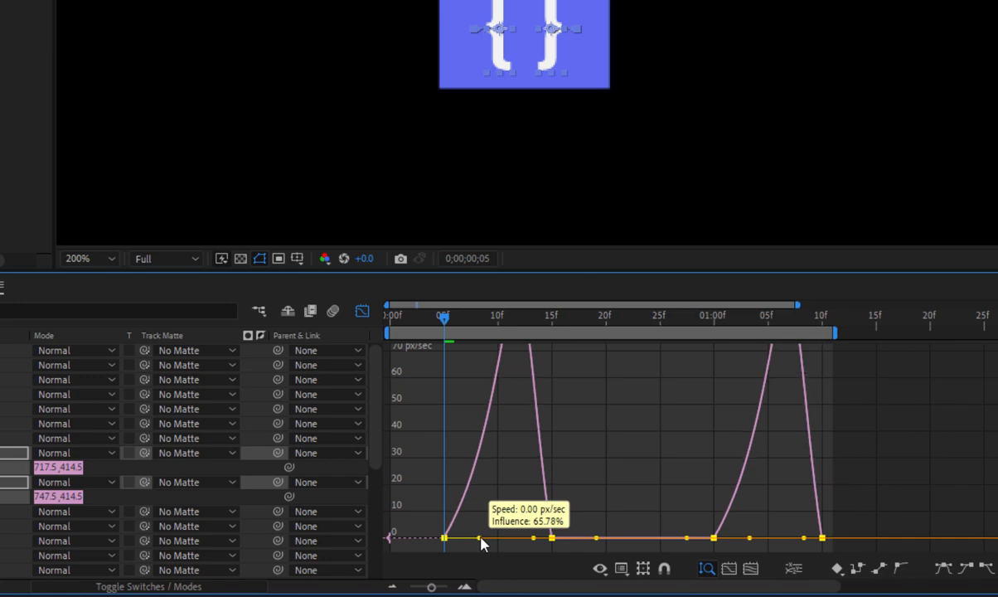
pyautogui.moveTo(482, 543); pyautogui.dragTo(511, 562)
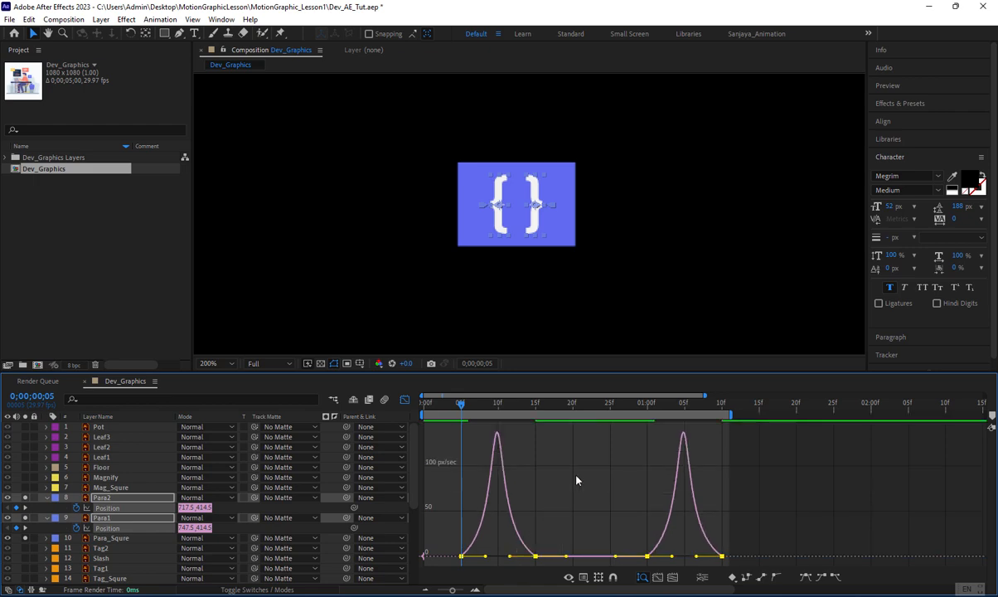
pyautogui.press('space')
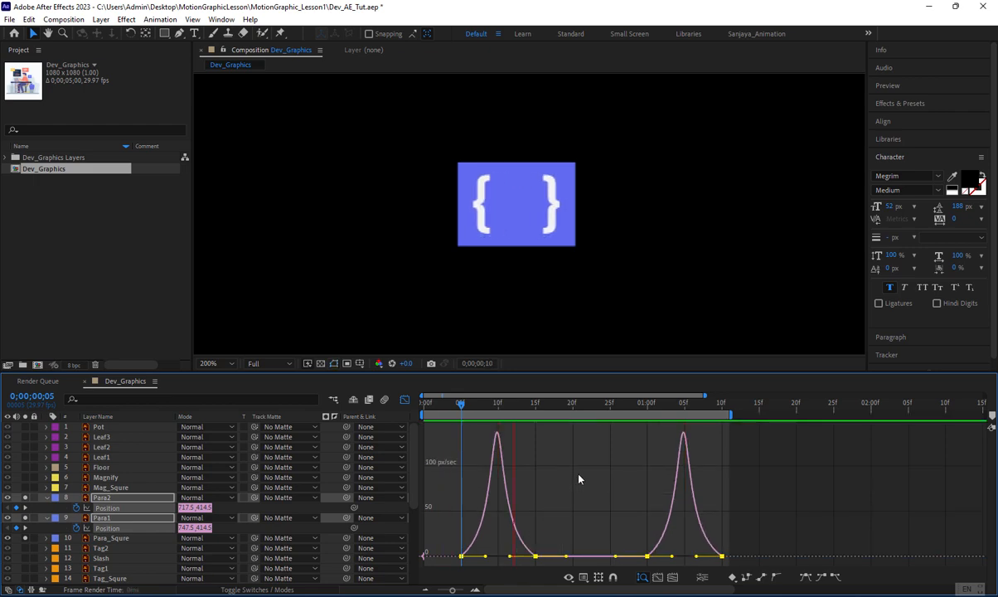
pyautogui.click(405, 400)
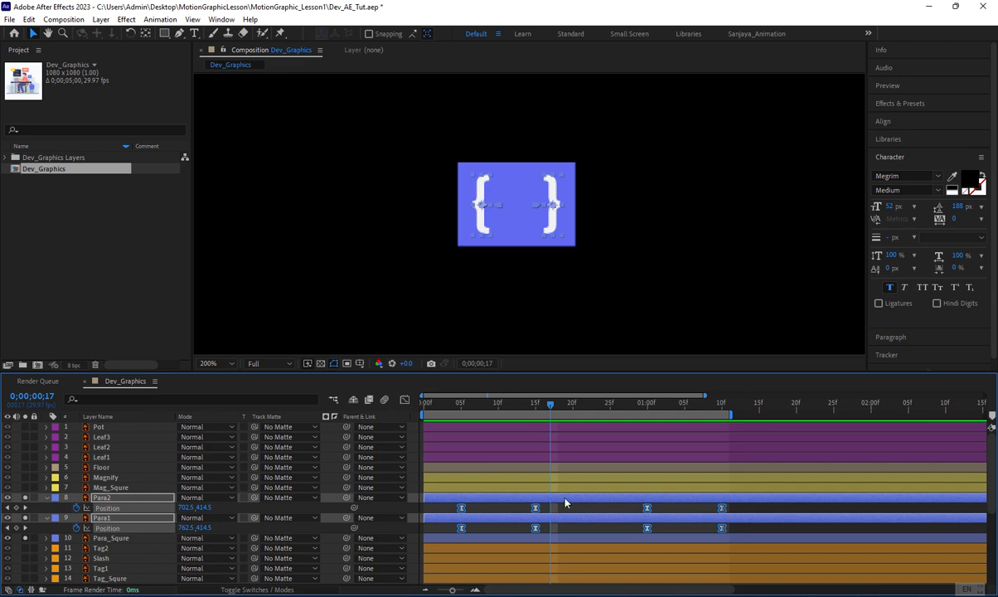
# Turn off Solo for Para2, Para1 and Para_Squre and preview the brackets within the full illustration from the start
pyautogui.press('u')
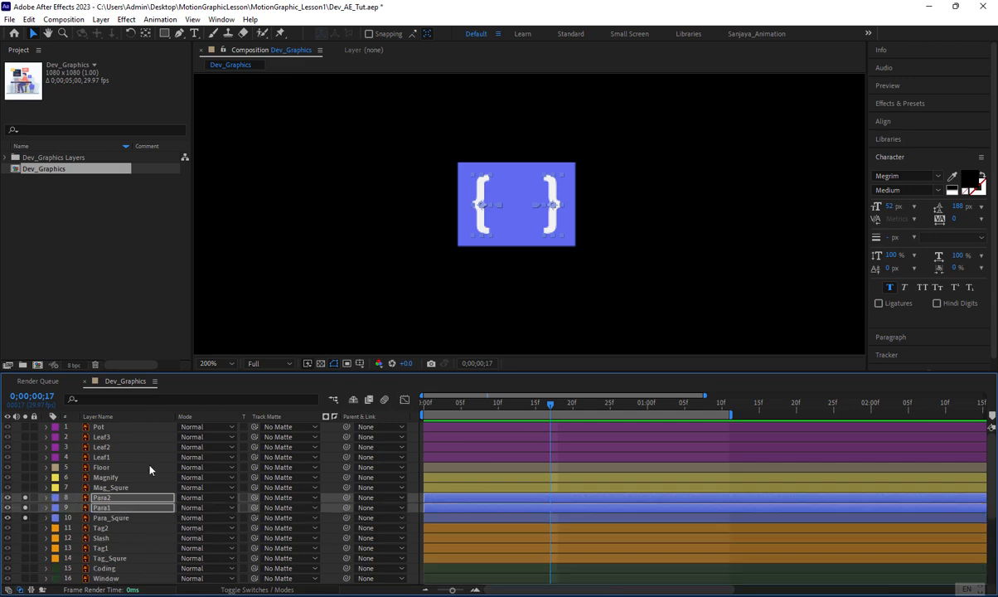
pyautogui.scroll(-4, 613, 240)
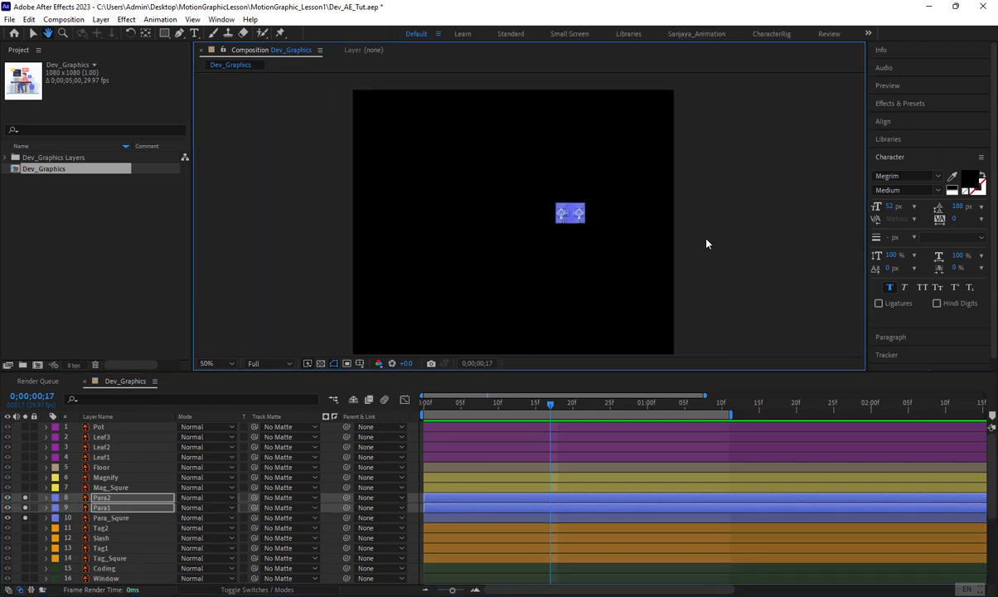
pyautogui.click(728, 241)
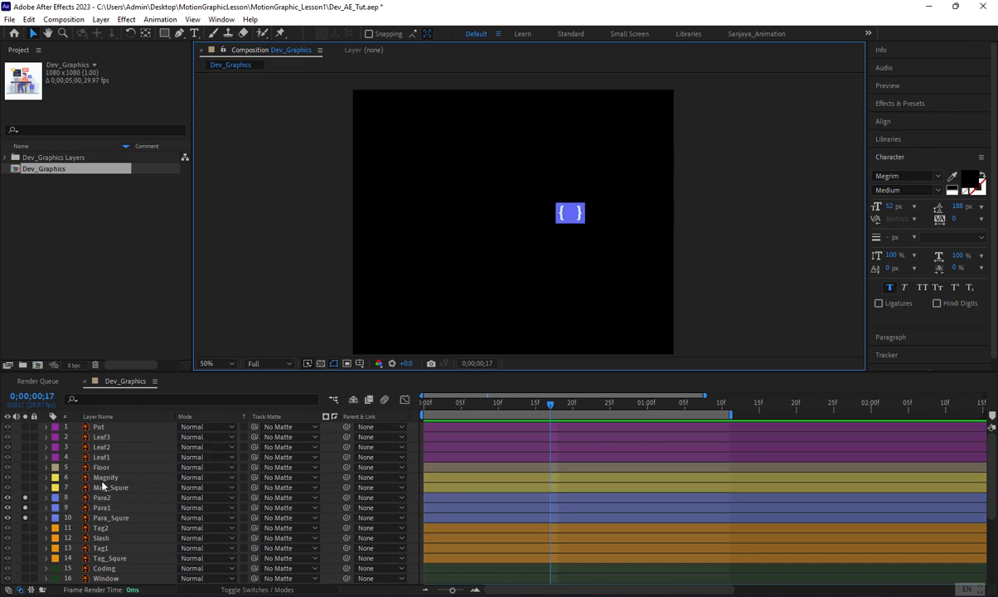
pyautogui.moveTo(25, 497); pyautogui.dragTo(25, 517)
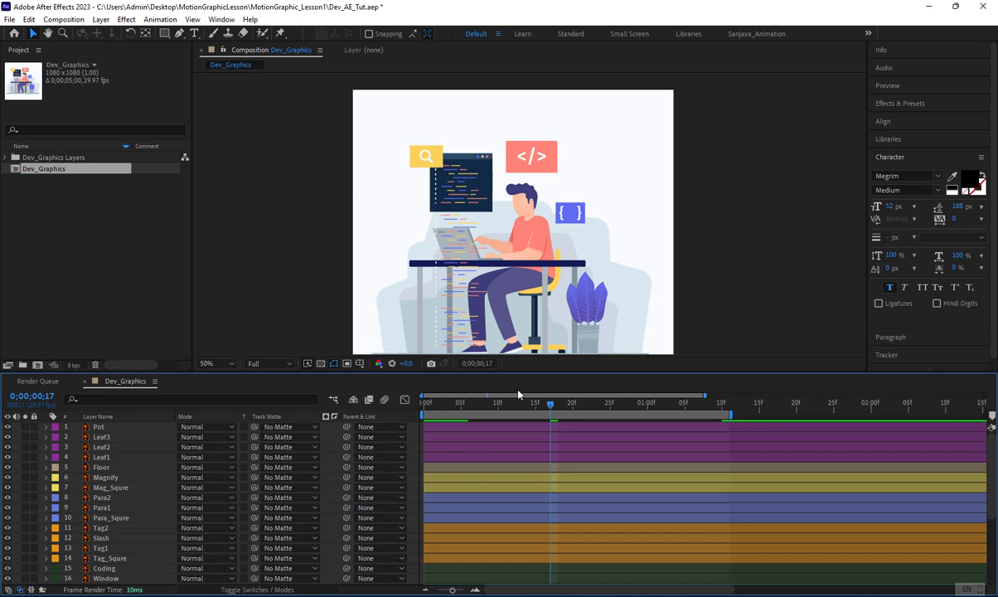
pyautogui.moveTo(522, 408); pyautogui.dragTo(419, 436)
pyautogui.press('space')
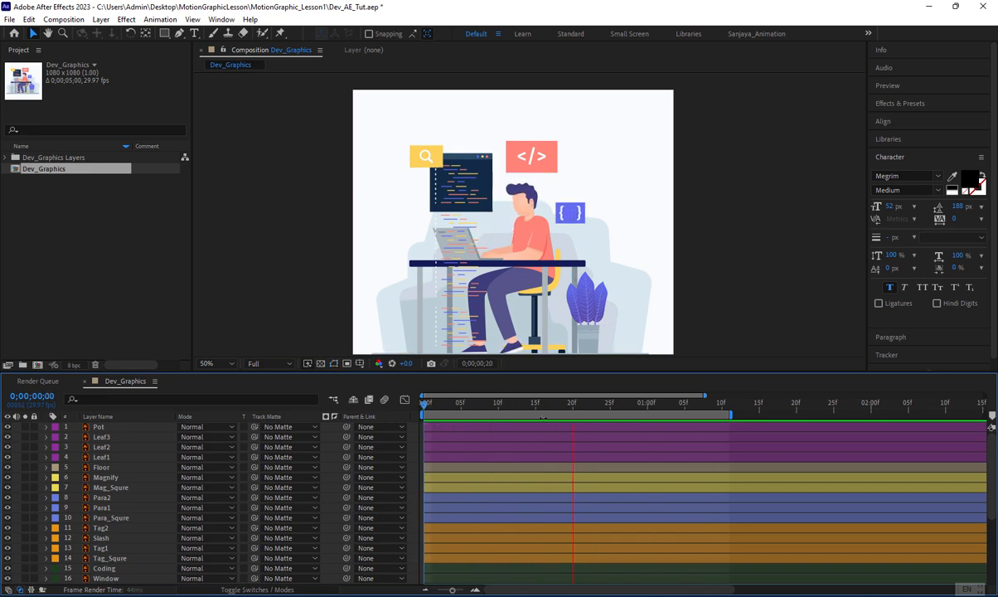
pyautogui.press('space')
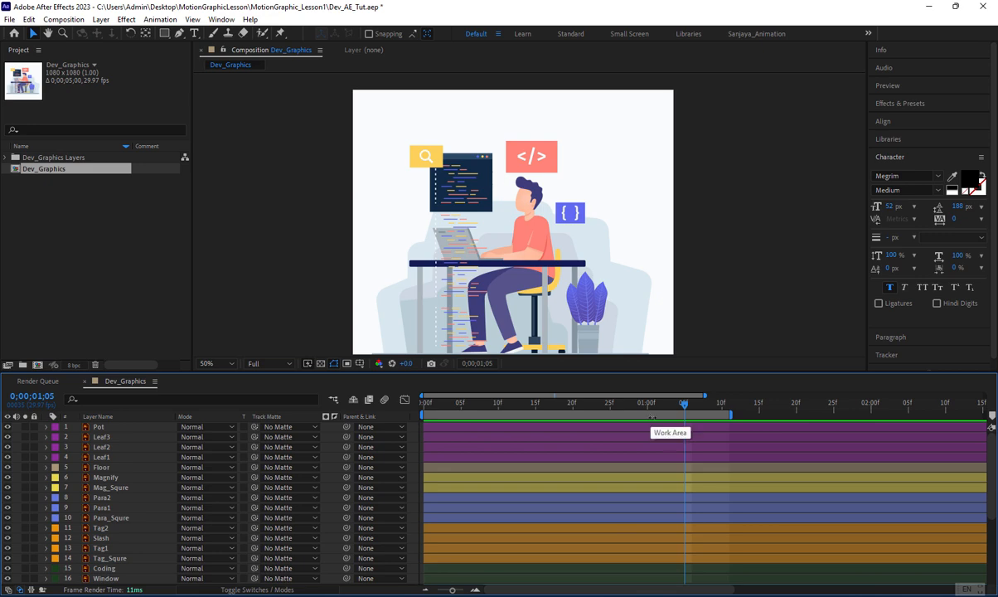
# Extend the work area's end to about 0;00;03;05 and set the current time to 0;00;00;20
pyautogui.moveTo(451, 590); pyautogui.dragTo(443, 592)
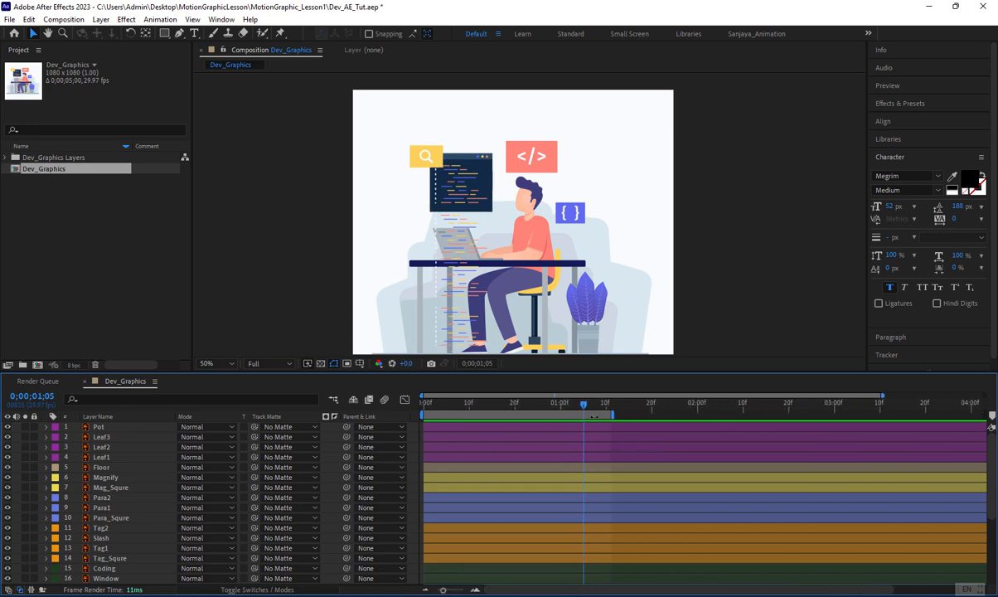
pyautogui.moveTo(614, 412); pyautogui.dragTo(857, 413)
pyautogui.moveTo(486, 408); pyautogui.dragTo(514, 444)
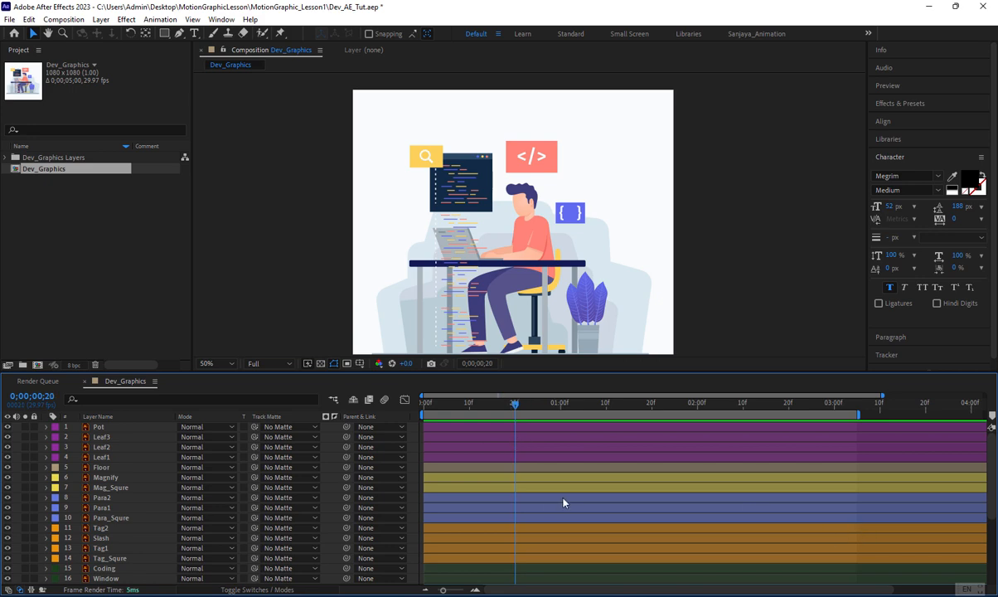
# Shift all Position keyframes of Para1 and Para2 to start at 0;00;00;20 and preview the composition
pyautogui.click(519, 502)
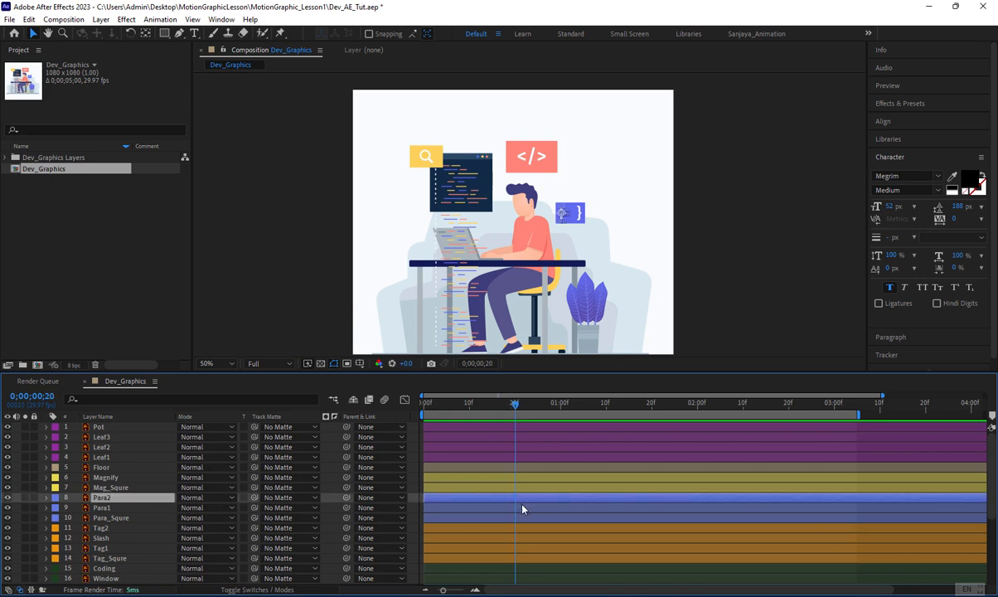
pyautogui.keyDown('shift'); pyautogui.click(523, 508); pyautogui.keyUp('shift')
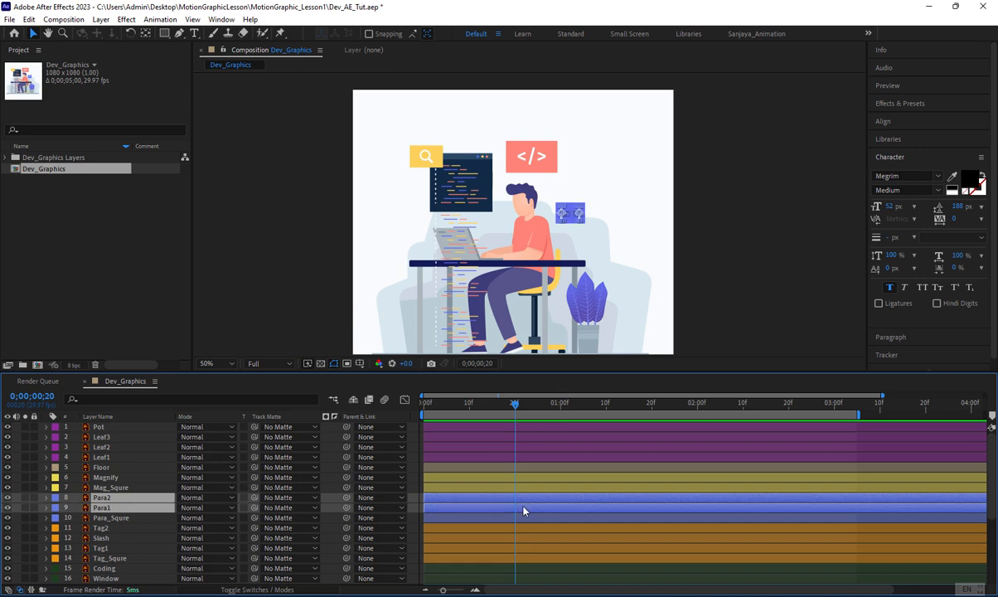
pyautogui.press('u')
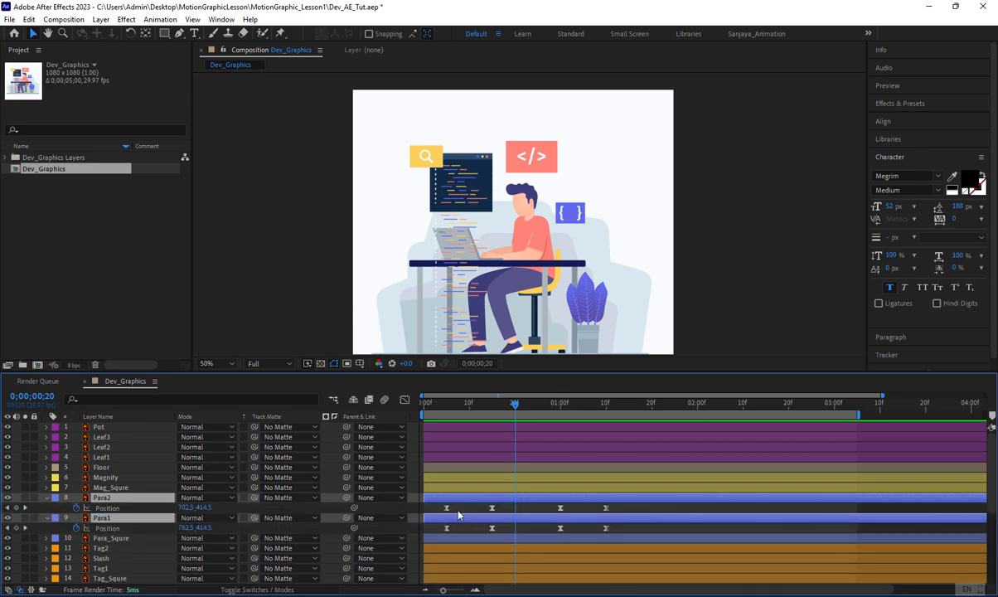
pyautogui.moveTo(436, 502); pyautogui.dragTo(627, 537)
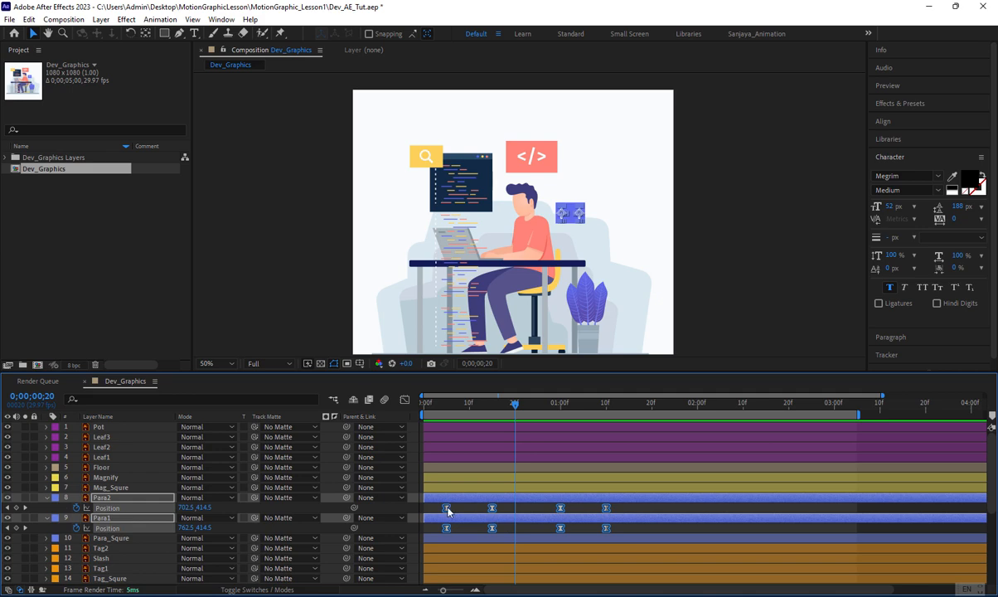
pyautogui.moveTo(446, 507); pyautogui.dragTo(518, 518)
pyautogui.click(473, 509)
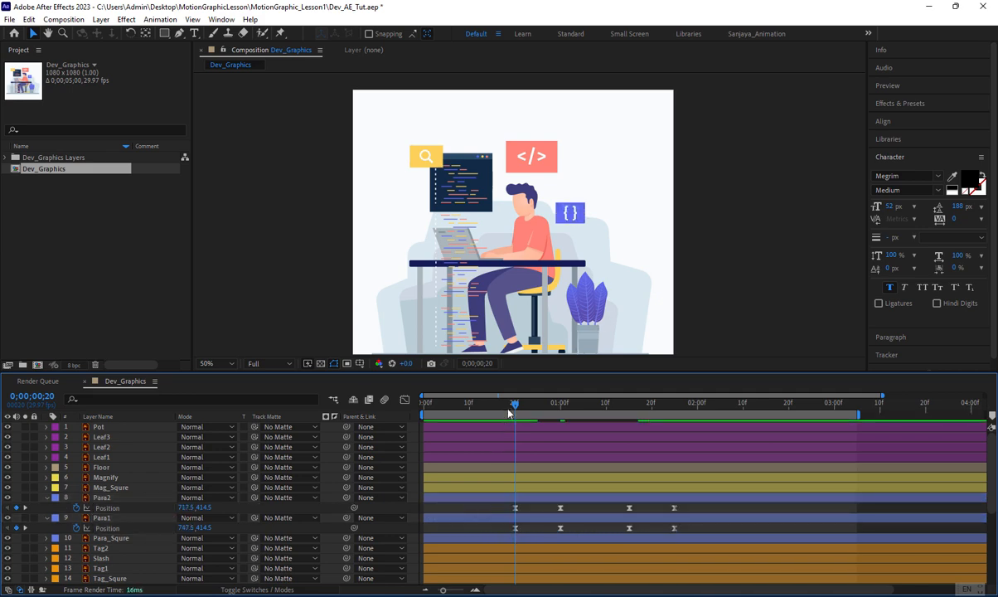
pyautogui.press('space')
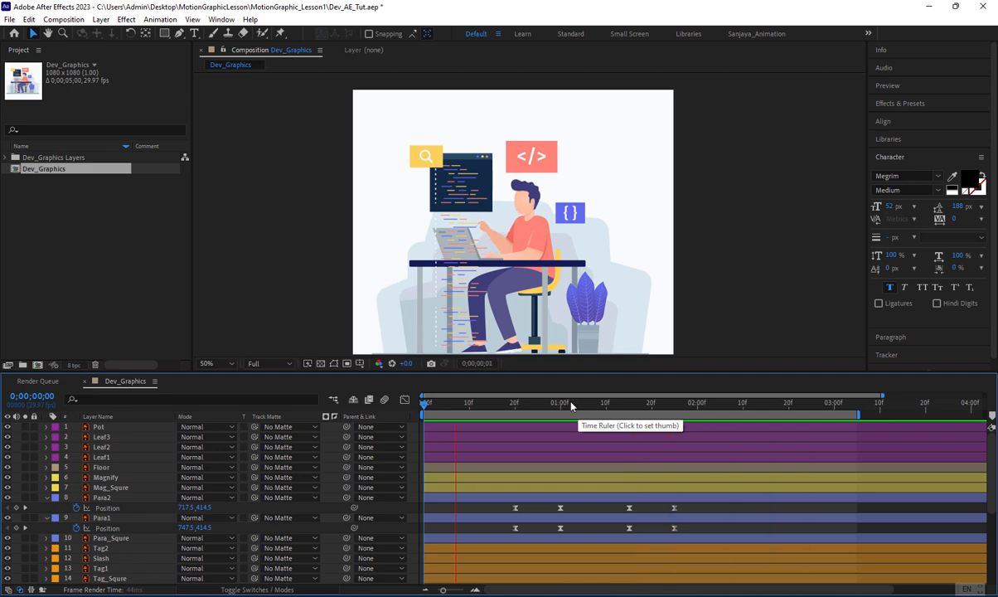
pyautogui.press('space')
# Examine the Palm layer's Rotation keyframes to compare their timing with the bracket animation
pyautogui.scroll(-4, 510, 534)
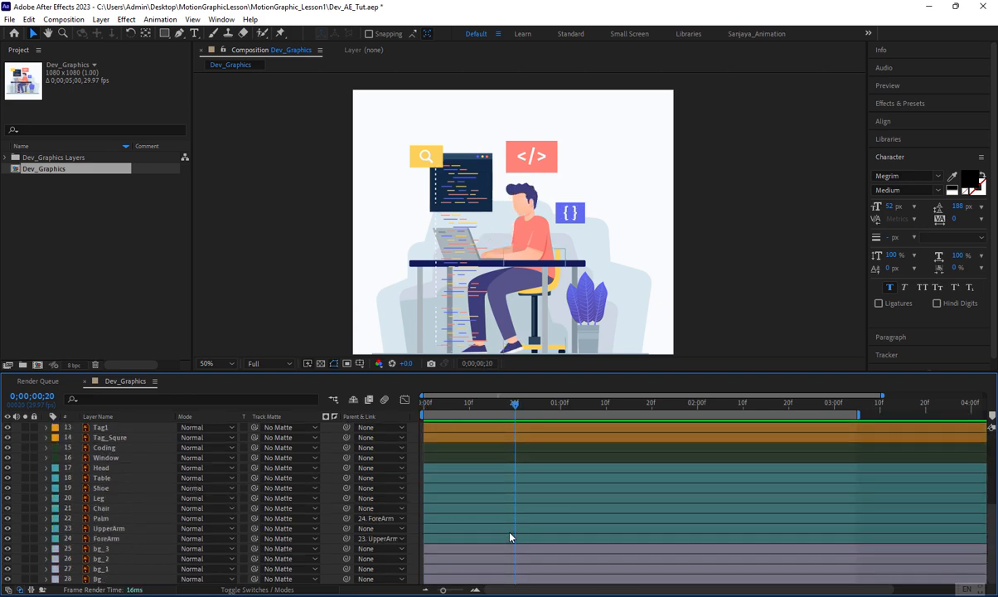
pyautogui.click(129, 520)
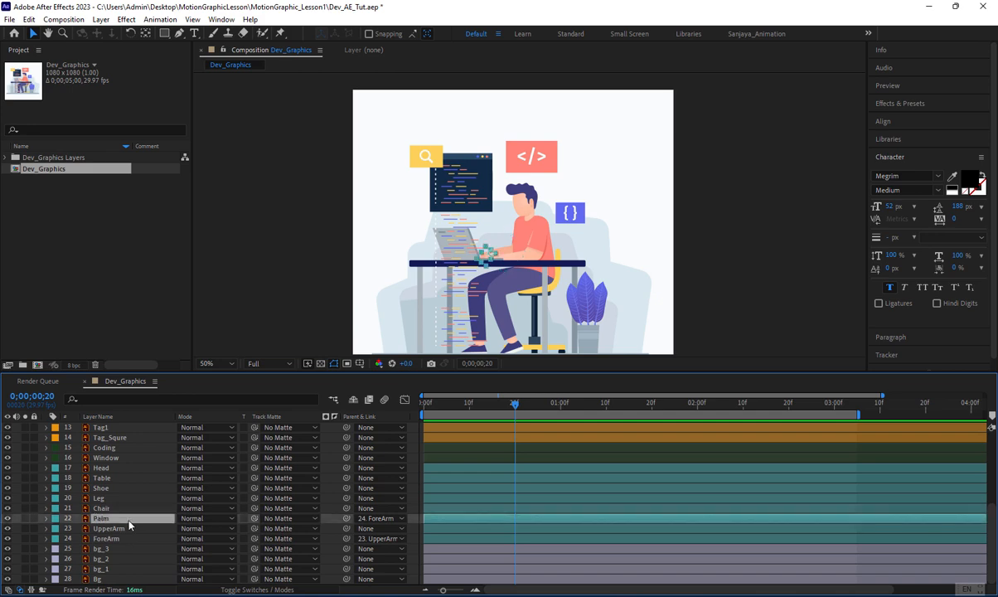
pyautogui.press('p')
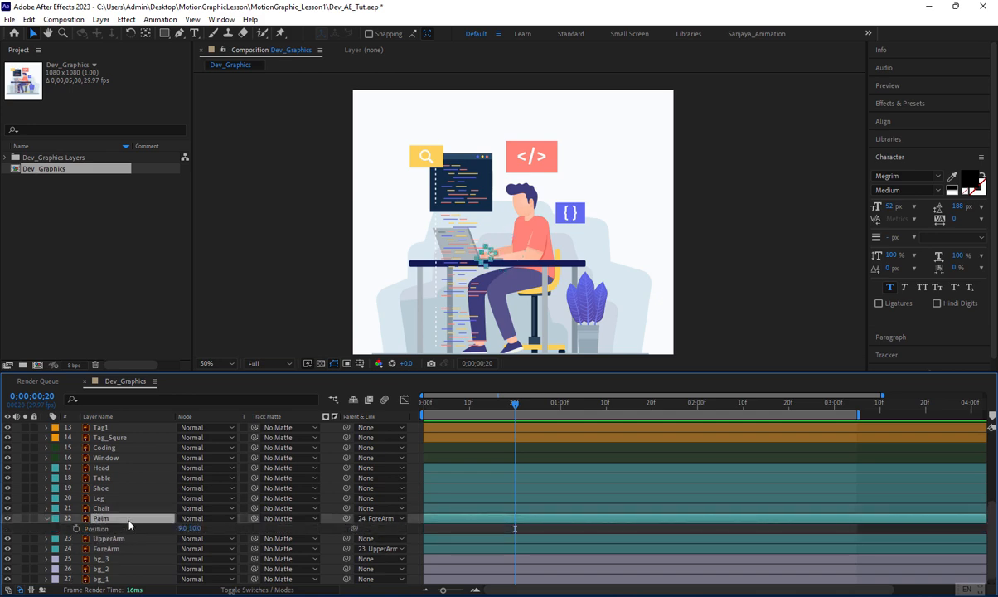
pyautogui.press('r')
pyautogui.scroll(3, 452, 495)
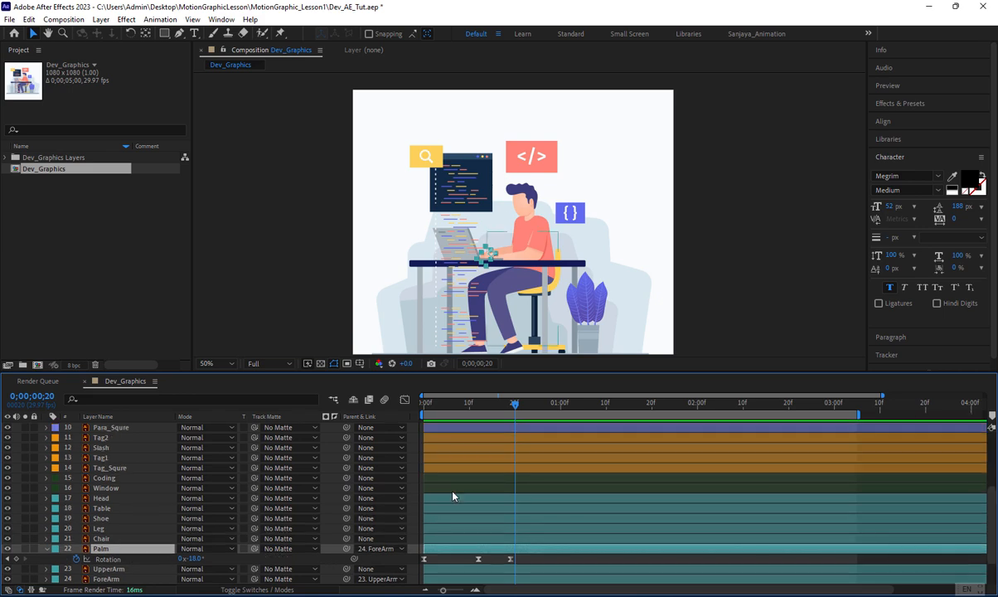
pyautogui.moveTo(513, 408); pyautogui.dragTo(553, 421)
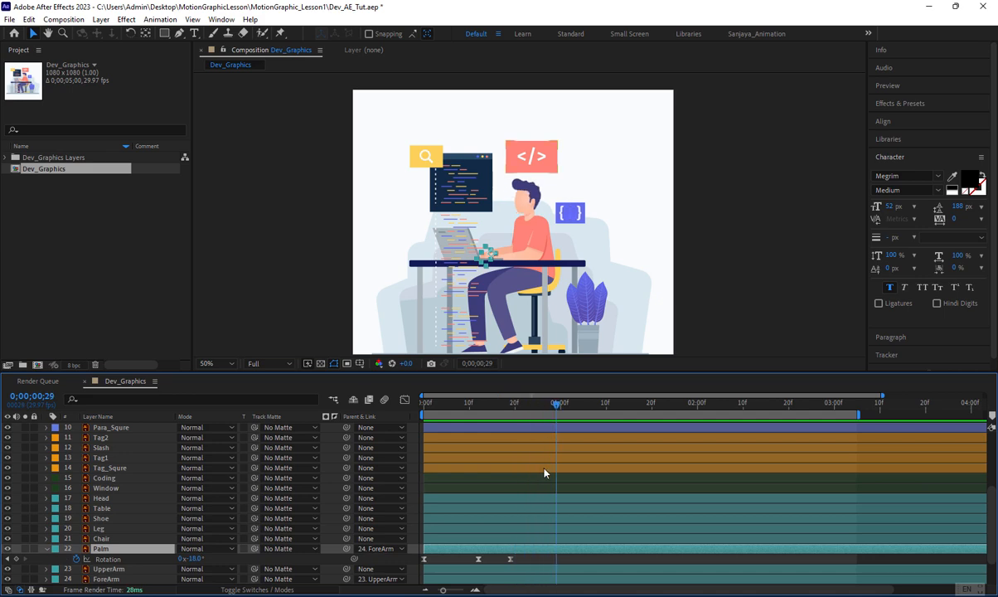
pyautogui.scroll(3, 543, 473)
pyautogui.scroll(-4, 543, 472)
pyautogui.scroll(4, 545, 471)
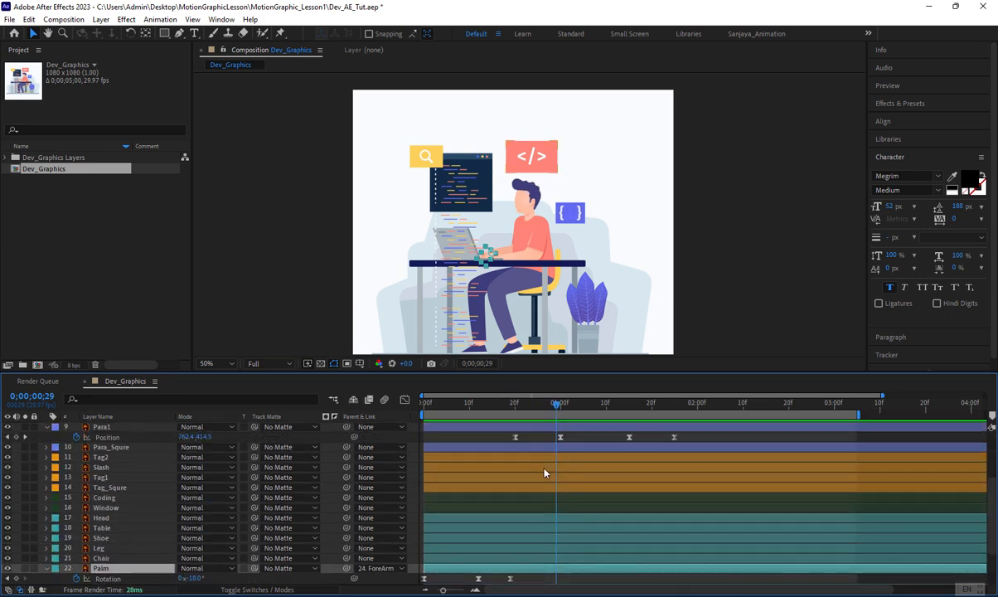
# Move the last two Position keyframes of both Para1 and Para2 to 0;00;02;10 and 0;00;02;20, and preview the longer hold
pyautogui.click(562, 406)
pyautogui.moveTo(562, 407); pyautogui.dragTo(671, 447)
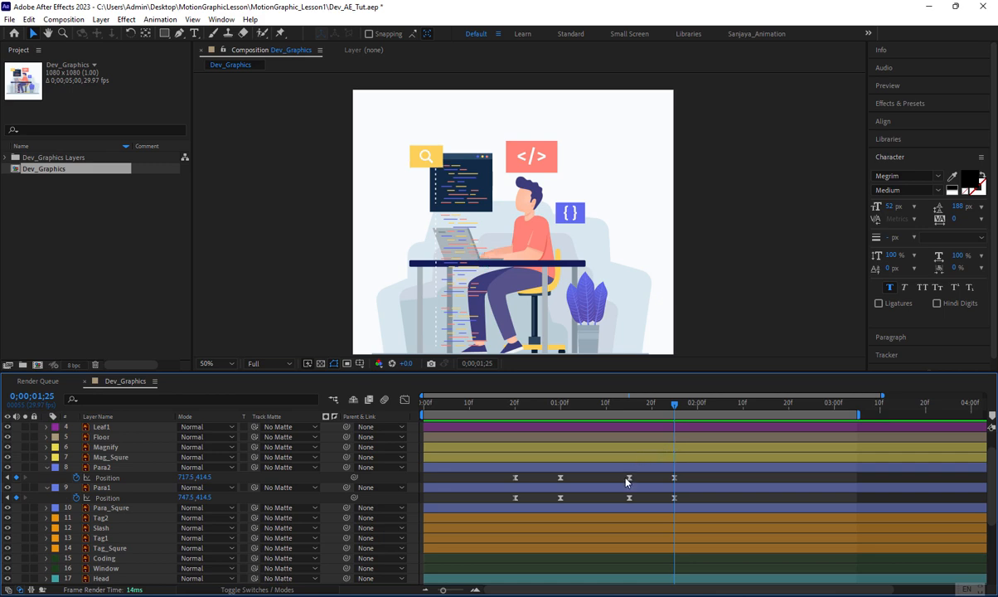
pyautogui.moveTo(623, 472); pyautogui.dragTo(792, 479)
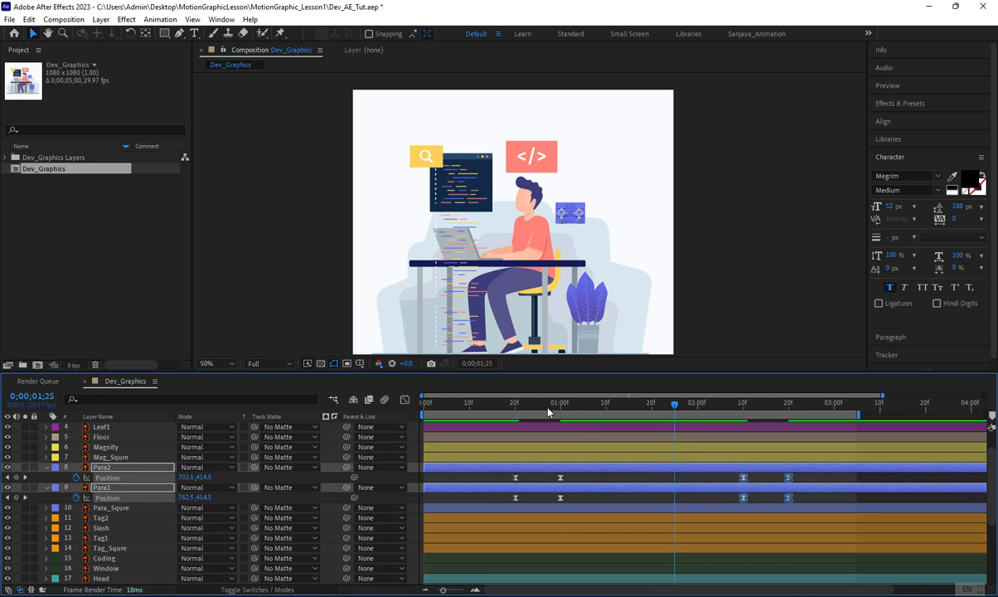
pyautogui.press('space')
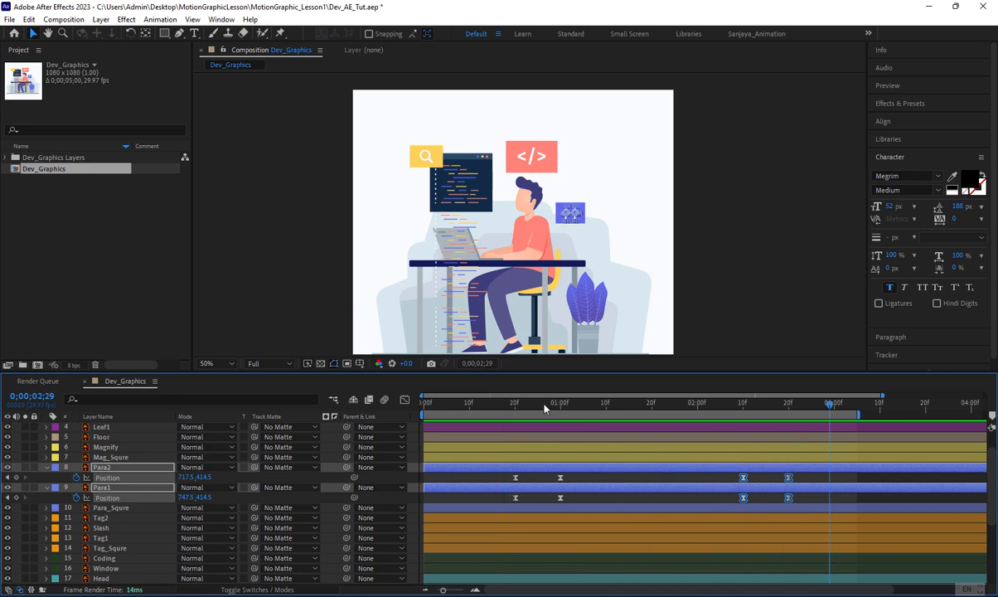
pyautogui.click(511, 408)
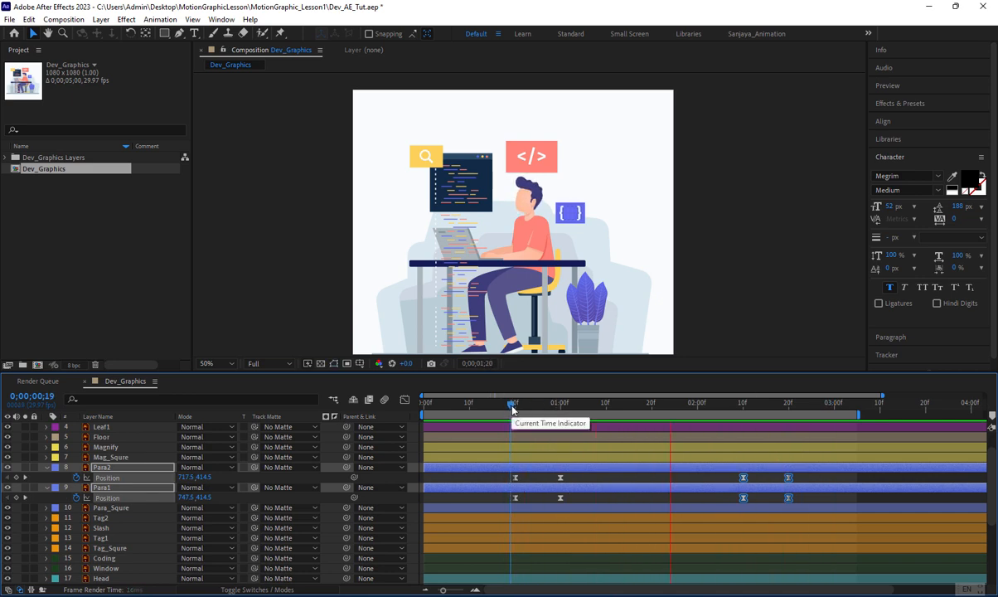
pyautogui.press('space')
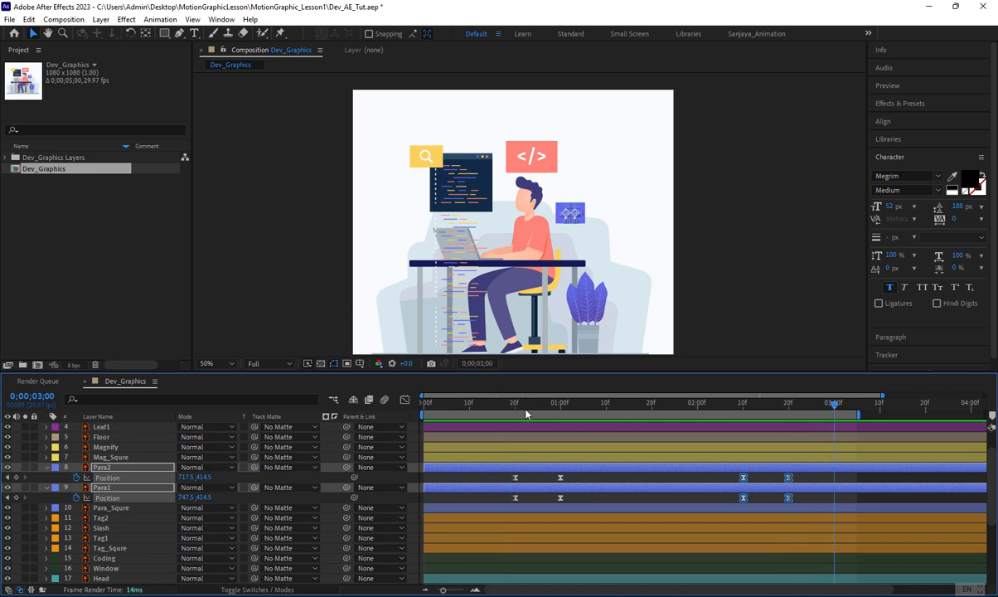
pyautogui.click(515, 412)
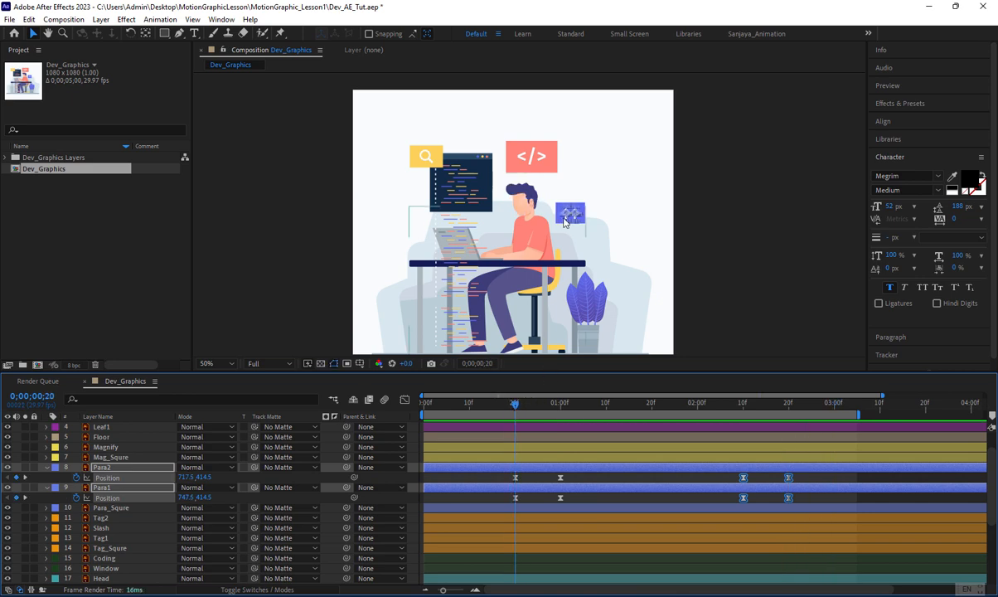